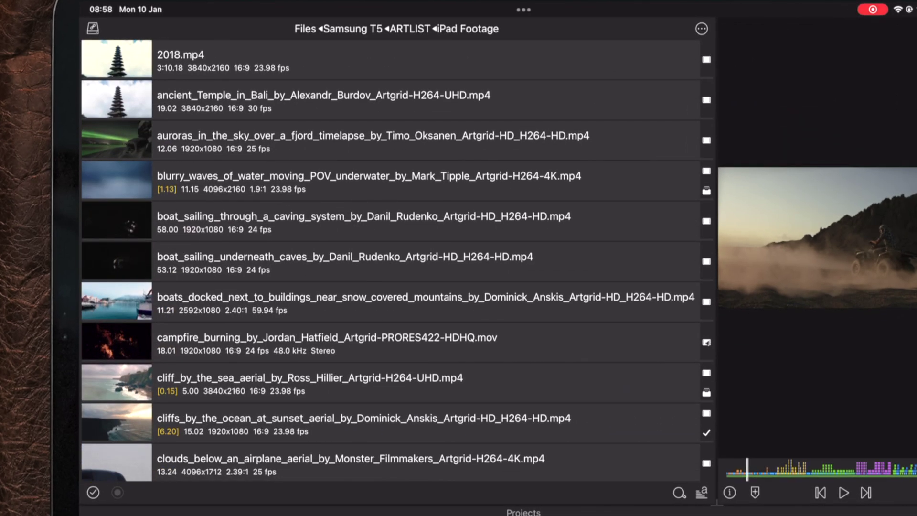
- Scroll the footage list to inspect the clips' frame rates
{"action": "left_click_drag", "start_coordinate": [246, 72], "coordinate": [259, 121]}
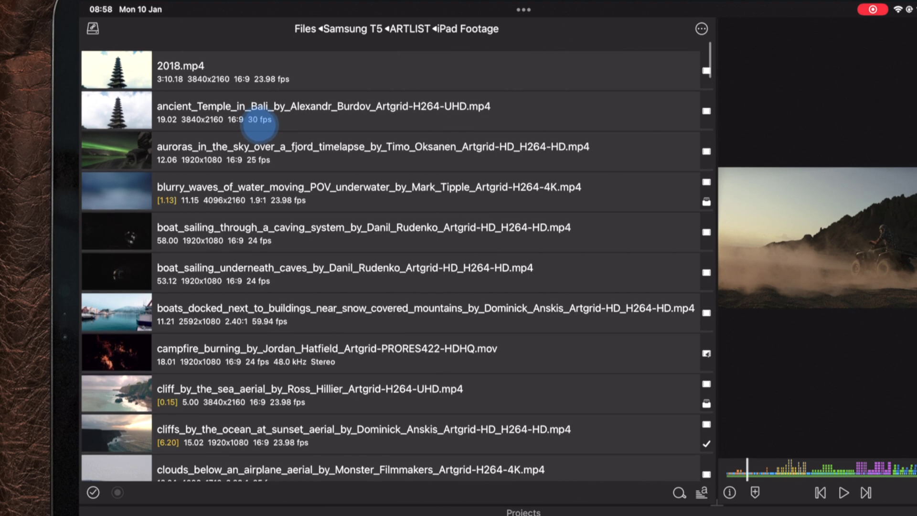
{"action": "left_click_drag", "start_coordinate": [259, 120], "coordinate": [260, 121]}
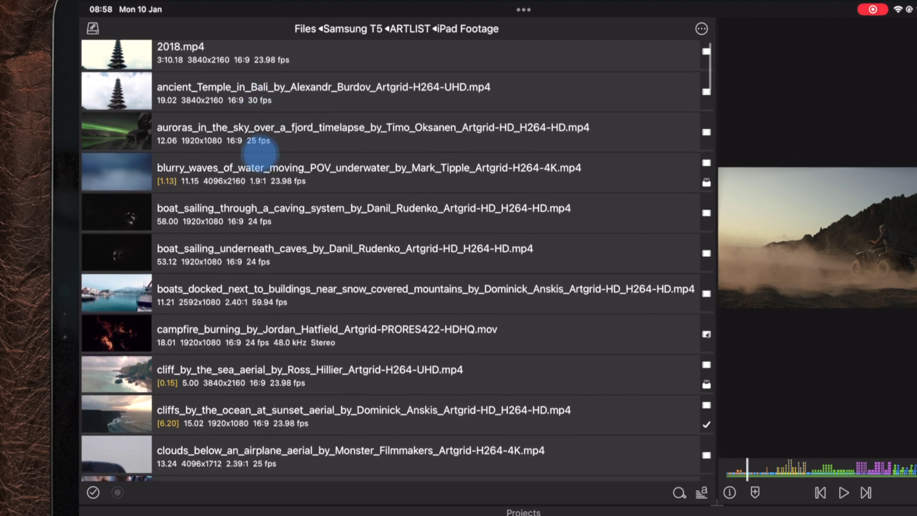
{"action": "left_click_drag", "start_coordinate": [273, 166], "coordinate": [297, 179]}
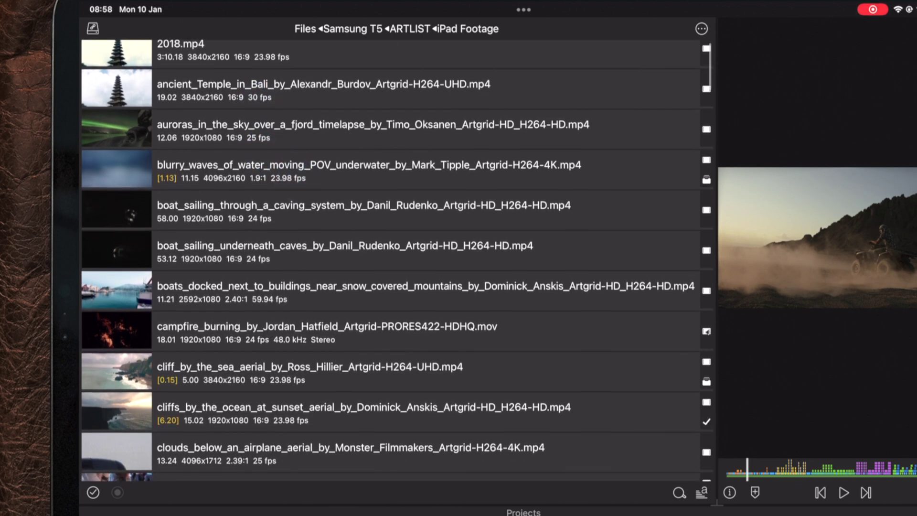
{"action": "left_click_drag", "start_coordinate": [230, 184], "coordinate": [271, 224]}
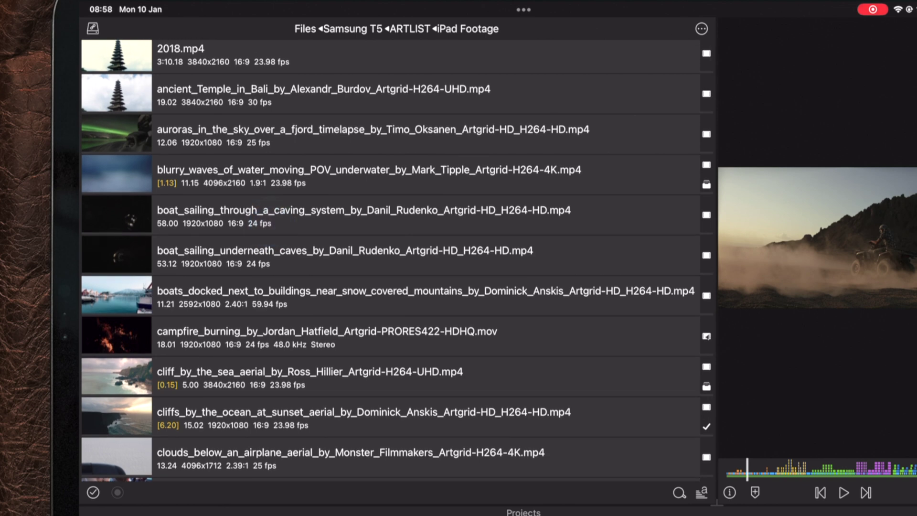
{"action": "left_click_drag", "start_coordinate": [203, 102], "coordinate": [202, 115]}
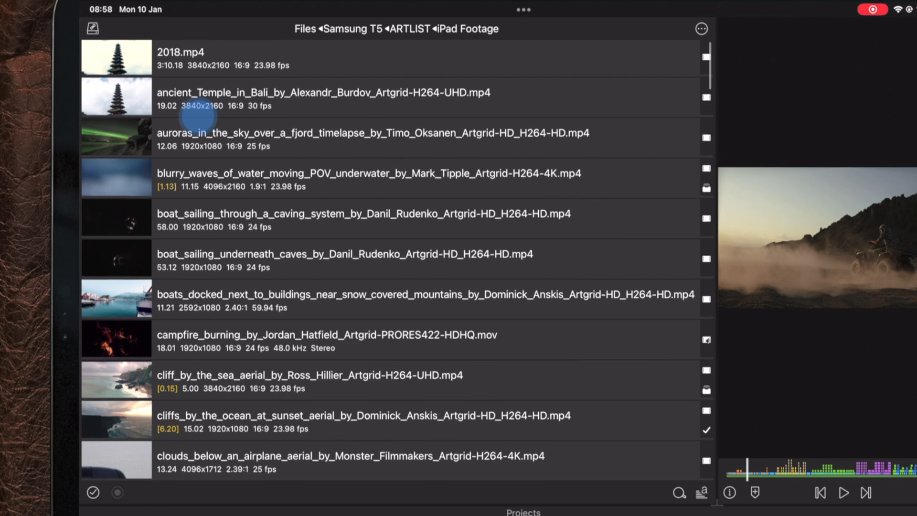
{"action": "left_click_drag", "start_coordinate": [203, 153], "coordinate": [204, 158]}
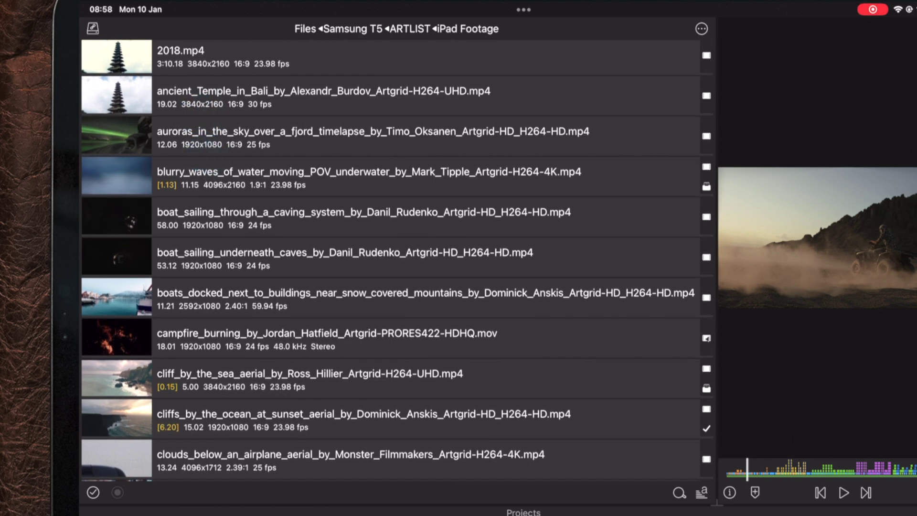
- Try adding the blurry waves clip, dismiss the 'Unable to insert clips' alert, and keep scrolling
{"action": "left_click", "coordinate": [224, 184]}
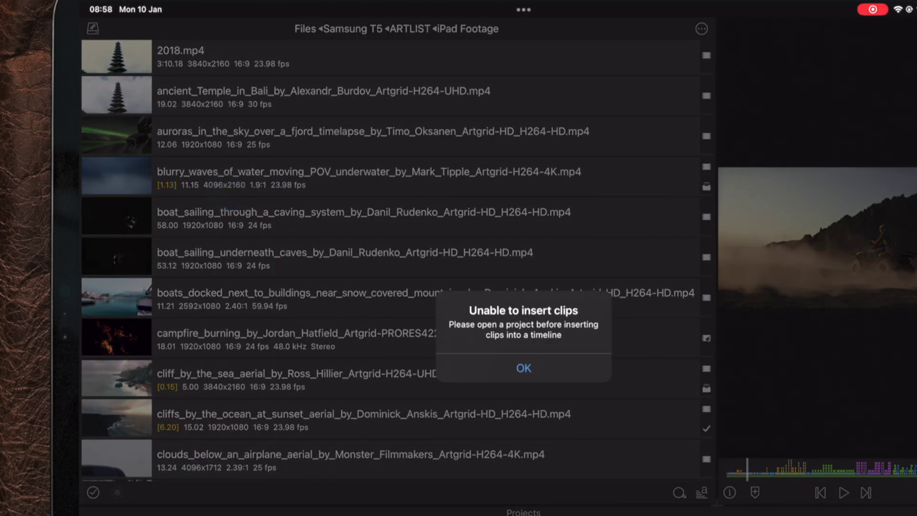
{"action": "left_click", "coordinate": [571, 372]}
{"action": "mouse_move", "coordinate": [259, 183]}
{"action": "left_mouse_down"}
{"action": "mouse_move", "coordinate": [228, 183]}
{"action": "mouse_move", "coordinate": [243, 172]}
{"action": "left_mouse_up"}
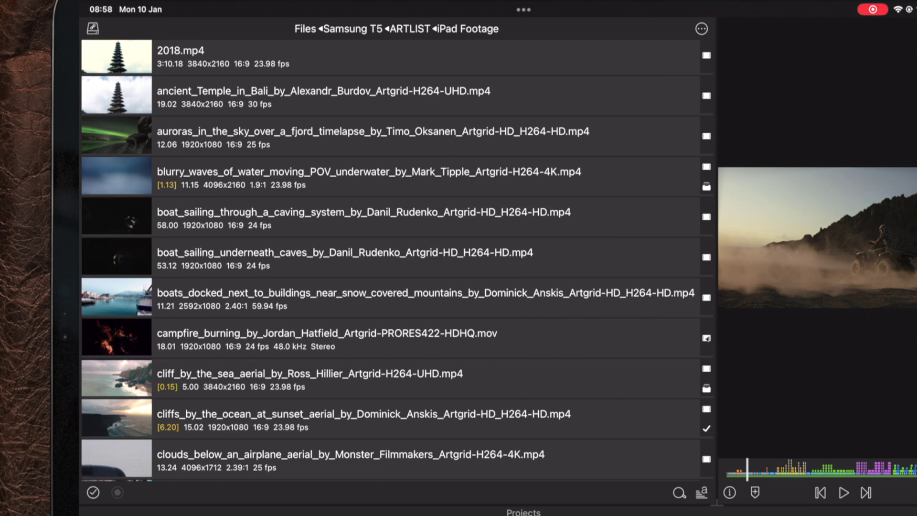
{"action": "left_click_drag", "start_coordinate": [183, 304], "coordinate": [204, 294]}
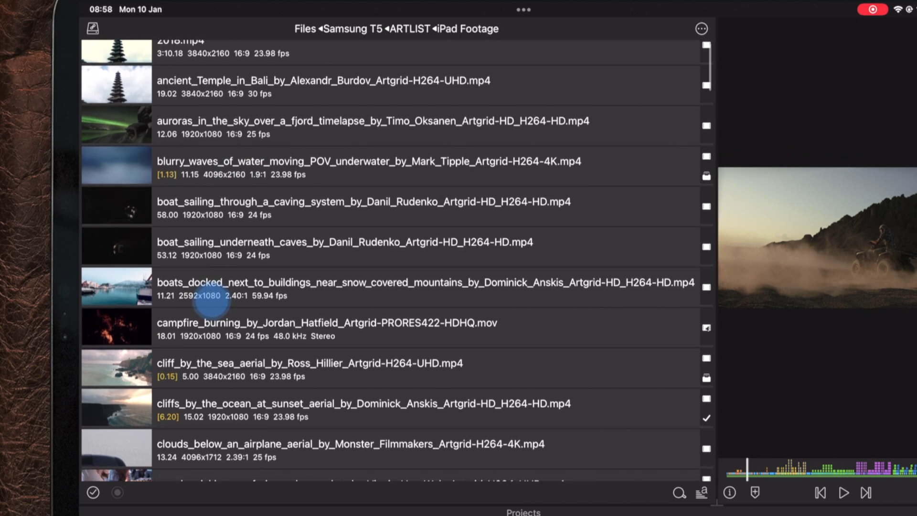
{"action": "scroll", "coordinate": [204, 294], "scroll_direction": "down", "scroll_amount": 5}
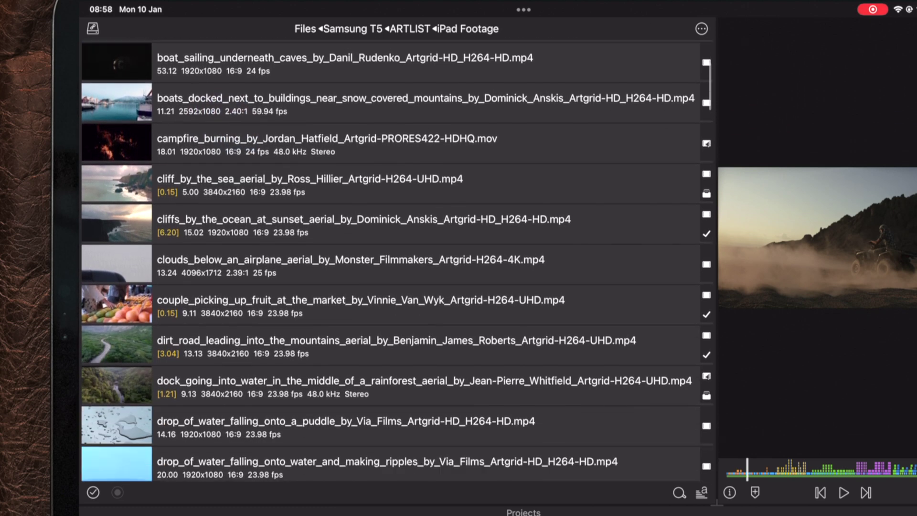
{"action": "left_click_drag", "start_coordinate": [203, 291], "coordinate": [206, 298]}
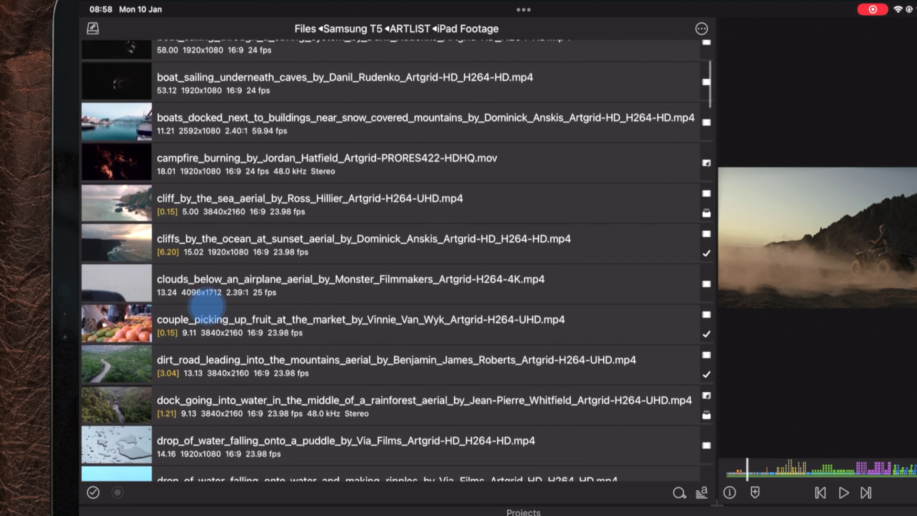
{"action": "left_click_drag", "start_coordinate": [290, 283], "coordinate": [287, 208]}
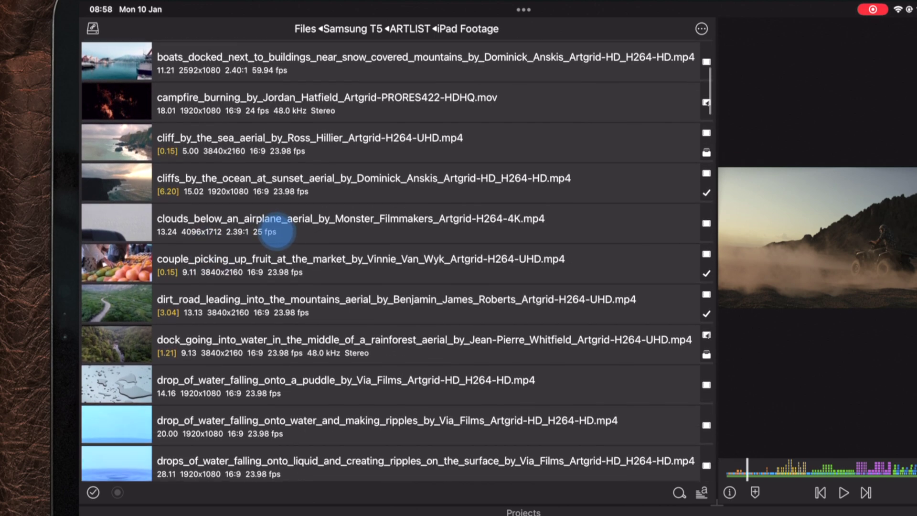
{"action": "left_click_drag", "start_coordinate": [300, 287], "coordinate": [300, 203]}
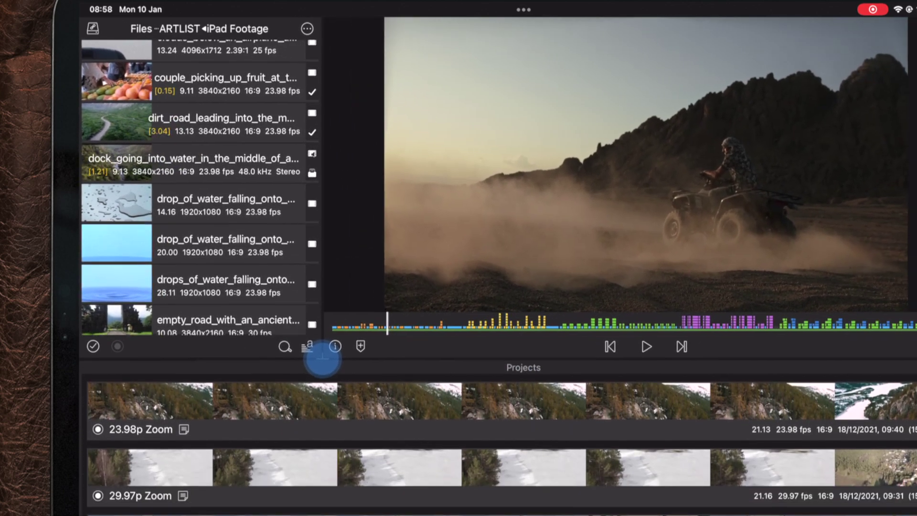
- Enlarge the viewer to reveal the projects list, then start New Project 'My project (8)'
{"action": "left_click_drag", "start_coordinate": [713, 503], "coordinate": [426, 388]}
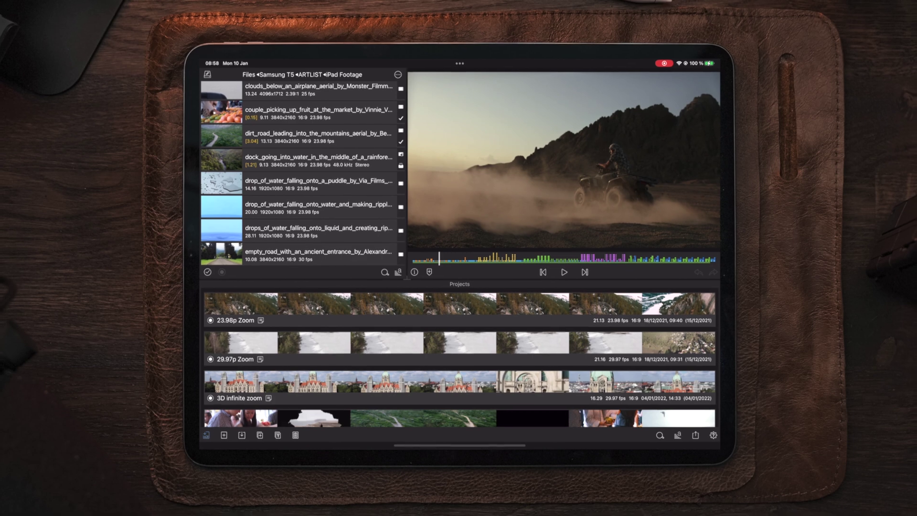
{"action": "left_click", "coordinate": [223, 434]}
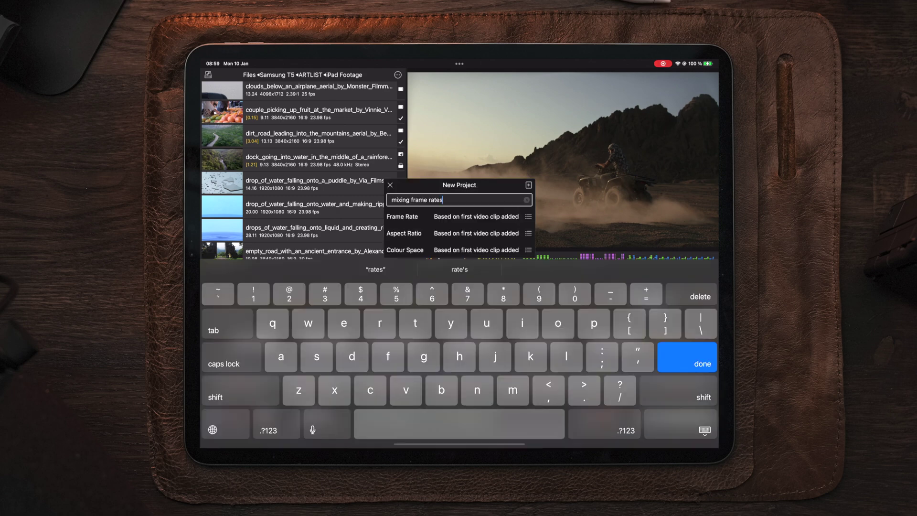
- Create 'mixing frame rates' at 30 fps, 16:9 Landscape, Standard - Rec. 709
{"action": "left_click", "coordinate": [529, 215]}
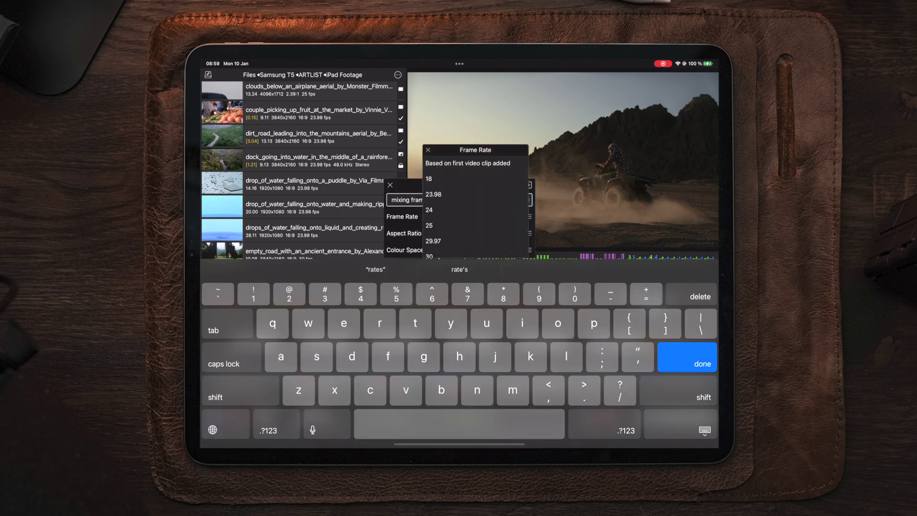
{"action": "left_click_drag", "start_coordinate": [470, 234], "coordinate": [470, 220]}
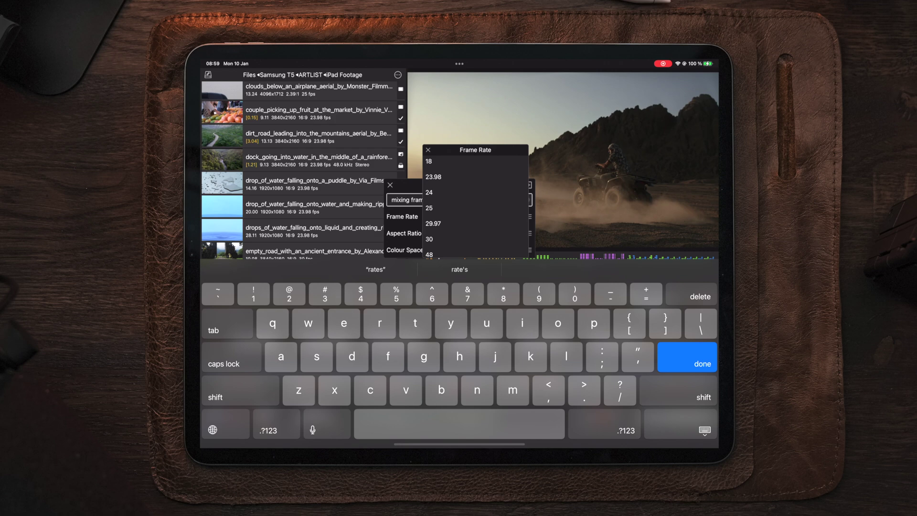
{"action": "left_click", "coordinate": [430, 239]}
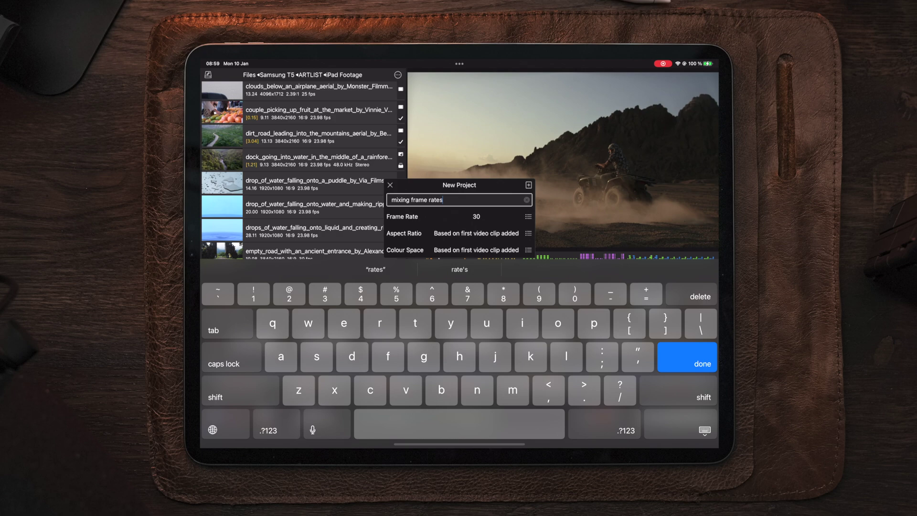
{"action": "left_click", "coordinate": [527, 233]}
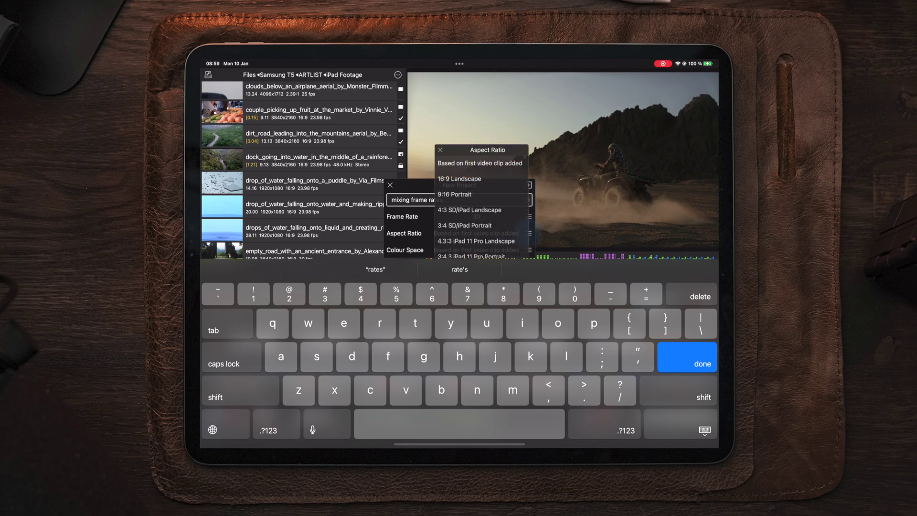
{"action": "left_click", "coordinate": [469, 180]}
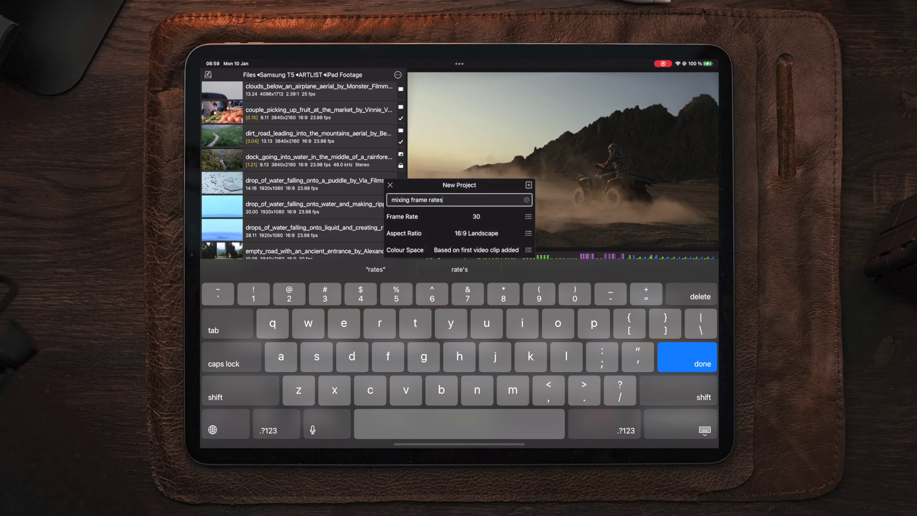
{"action": "left_click", "coordinate": [529, 250]}
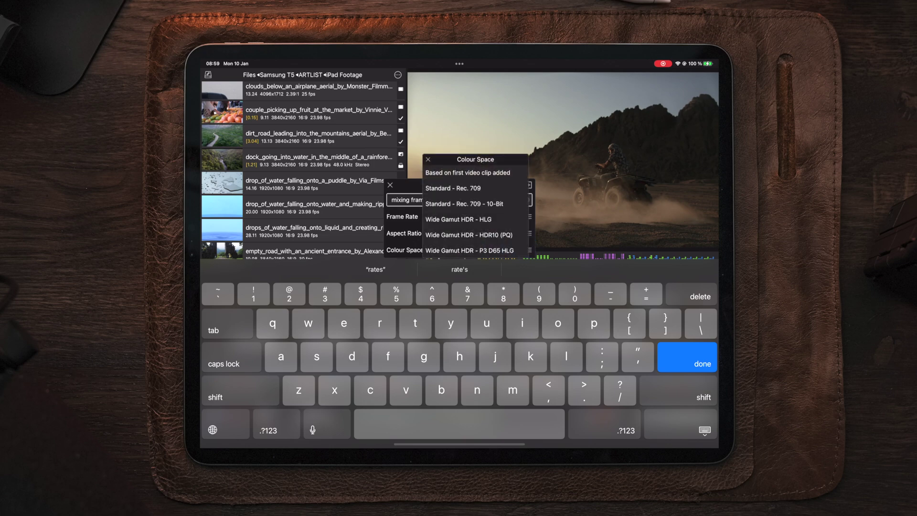
{"action": "left_click", "coordinate": [453, 188]}
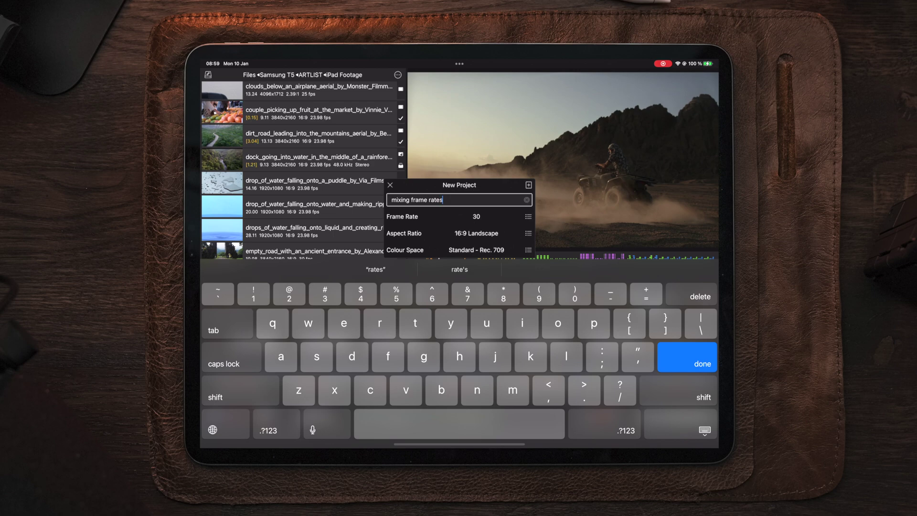
{"action": "left_click", "coordinate": [529, 185]}
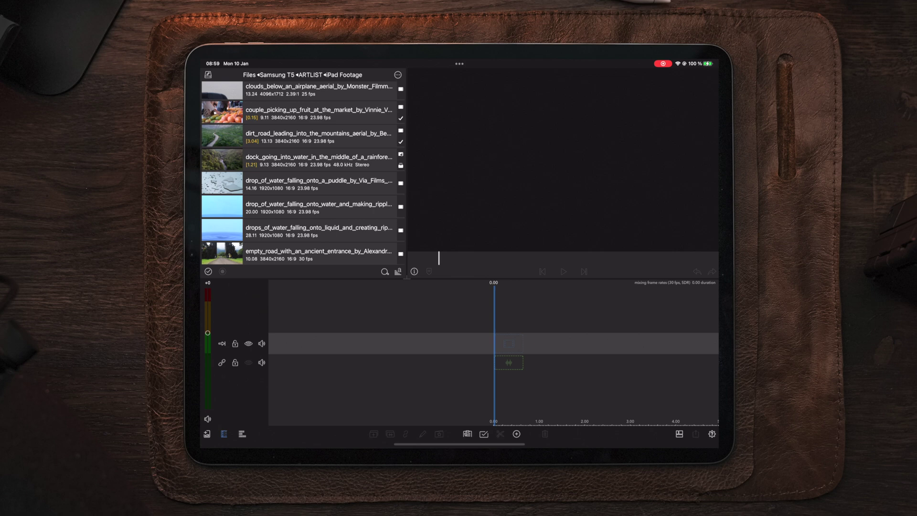
- Add the empty road, golden statue and gold Buddha clips to the timeline
{"action": "left_click_drag", "start_coordinate": [564, 329], "coordinate": [518, 339]}
{"action": "left_click_drag", "start_coordinate": [682, 291], "coordinate": [675, 292]}
{"action": "left_click_drag", "start_coordinate": [256, 191], "coordinate": [256, 114]}
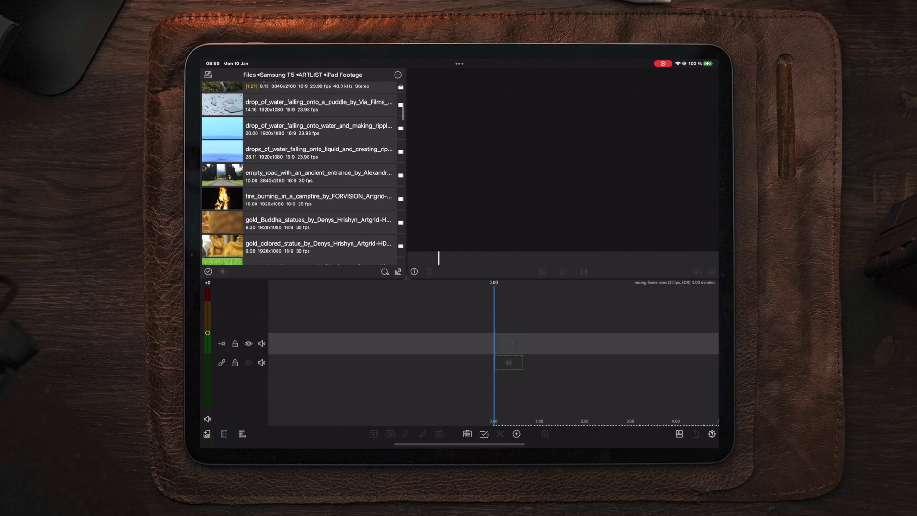
{"action": "left_click_drag", "start_coordinate": [263, 185], "coordinate": [502, 351]}
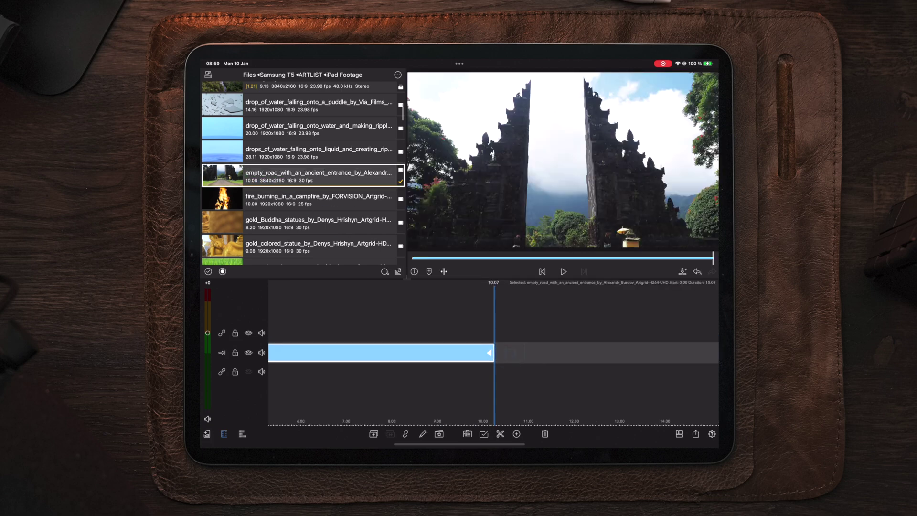
{"action": "left_click_drag", "start_coordinate": [243, 172], "coordinate": [242, 125]}
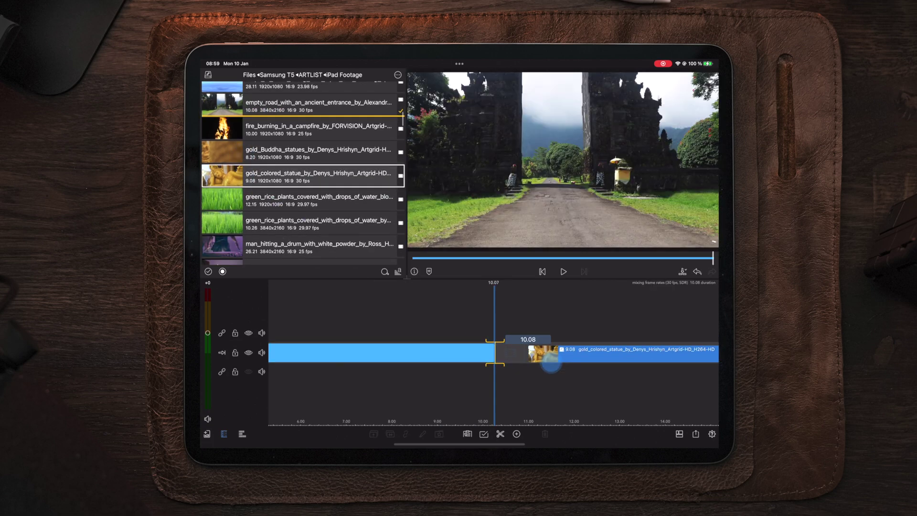
{"action": "left_click_drag", "start_coordinate": [254, 177], "coordinate": [532, 352]}
{"action": "left_click_drag", "start_coordinate": [273, 154], "coordinate": [533, 351]}
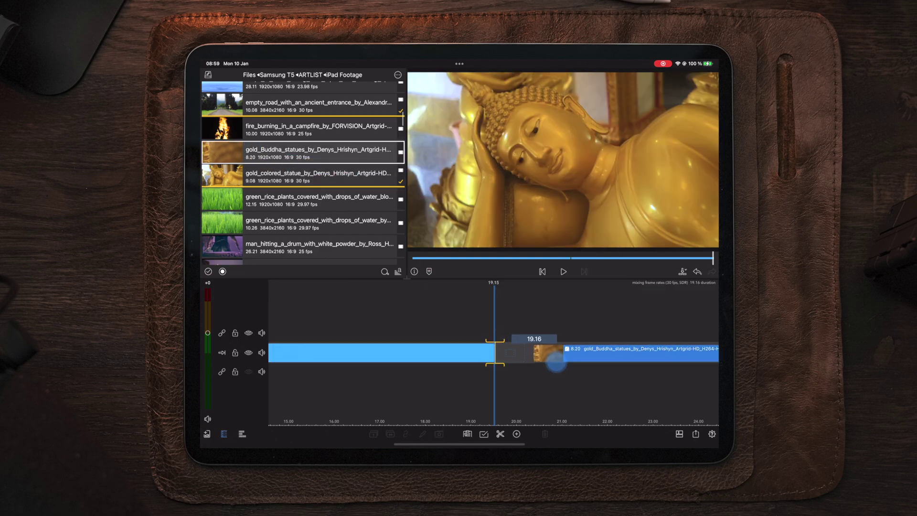
{"action": "scroll", "coordinate": [495, 351], "scroll_direction": "left", "scroll_amount": 10}
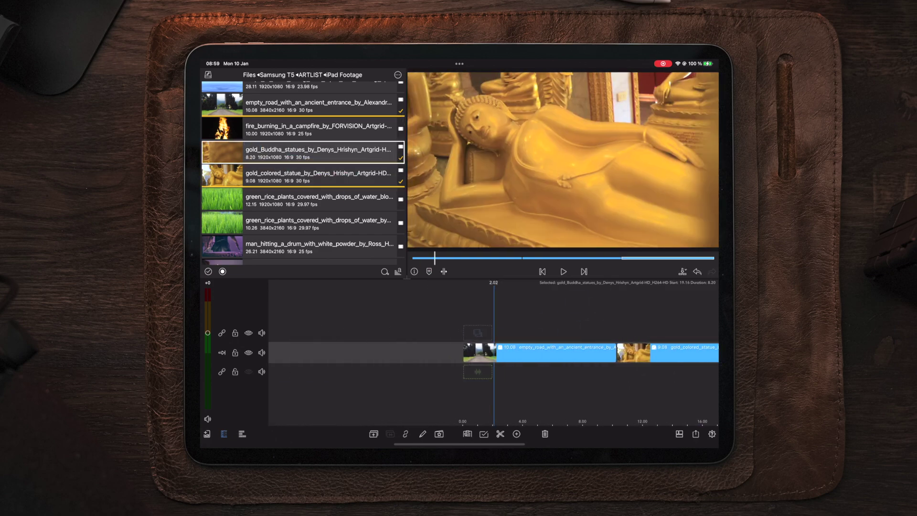
- Split the road clip and delete its second part, then split the gold statue clip
{"action": "left_click", "coordinate": [501, 434]}
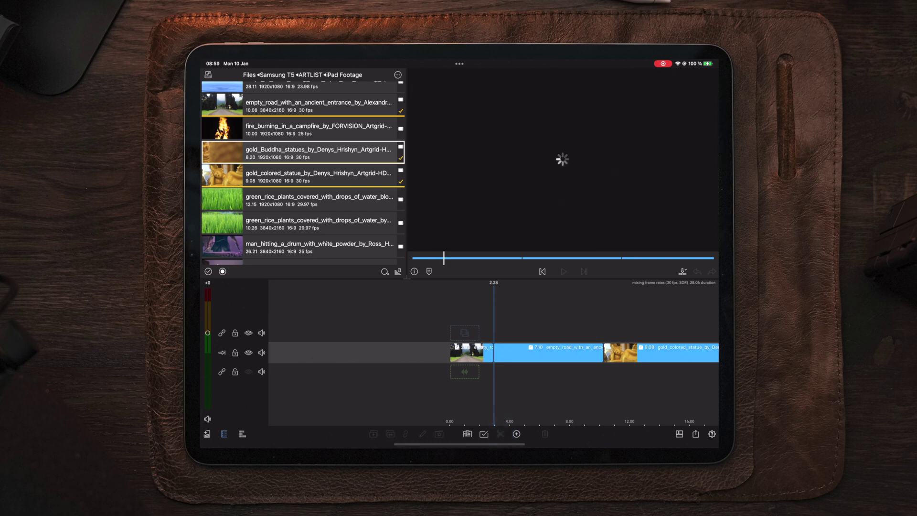
{"action": "left_click", "coordinate": [545, 434]}
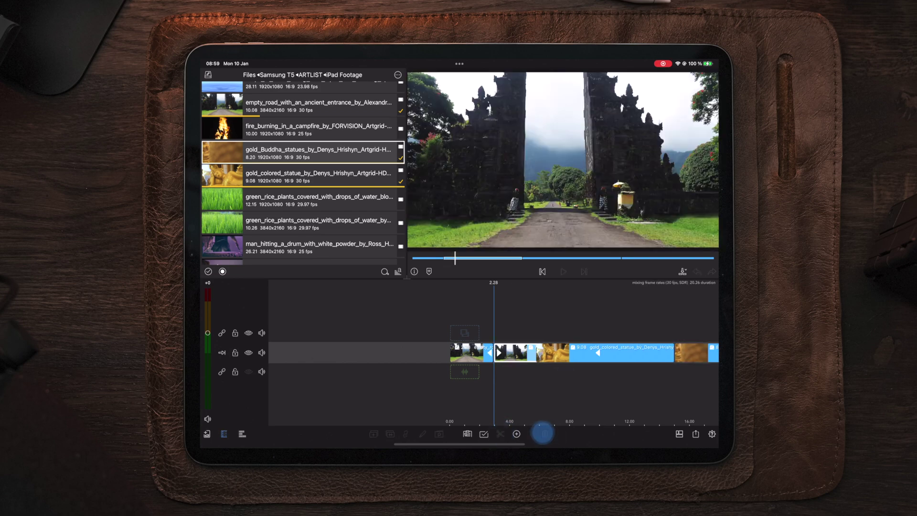
{"action": "left_click", "coordinate": [549, 385]}
{"action": "left_click", "coordinate": [513, 434]}
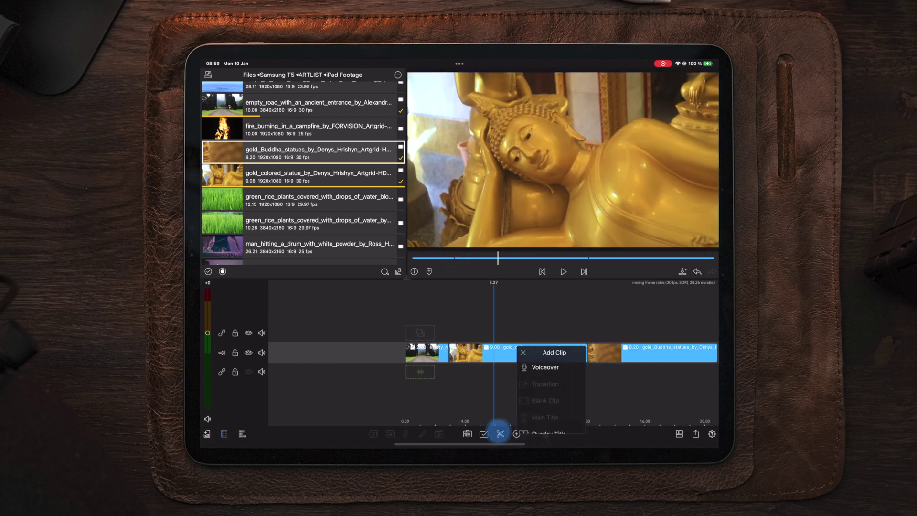
{"action": "left_click", "coordinate": [497, 432]}
{"action": "double_click", "coordinate": [538, 353]}
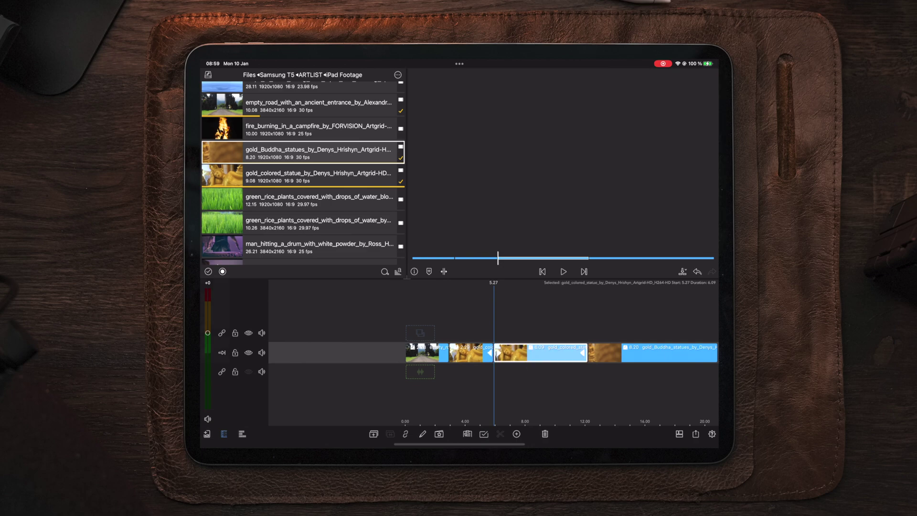
{"action": "left_click", "coordinate": [214, 74]}
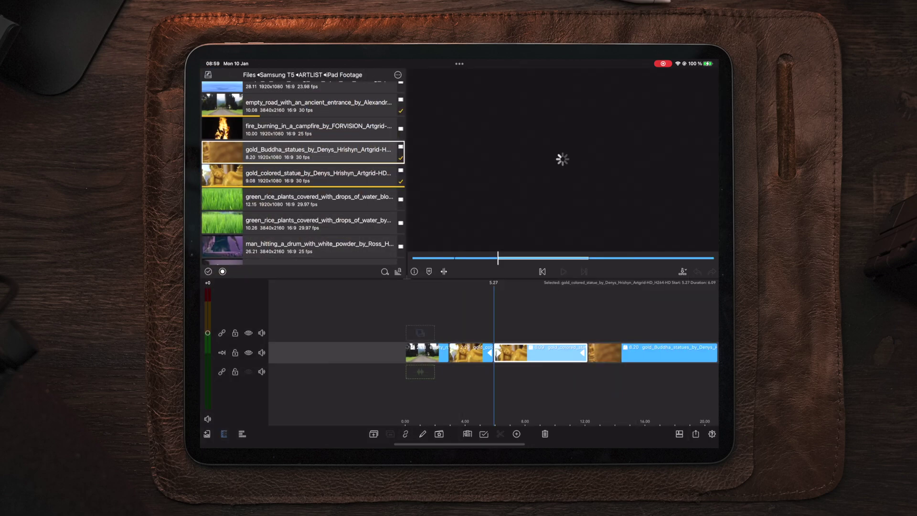
- Remove the gold Buddha clip, play the sequence from the start, and add the sea-cliff aerial
{"action": "left_click", "coordinate": [499, 433]}
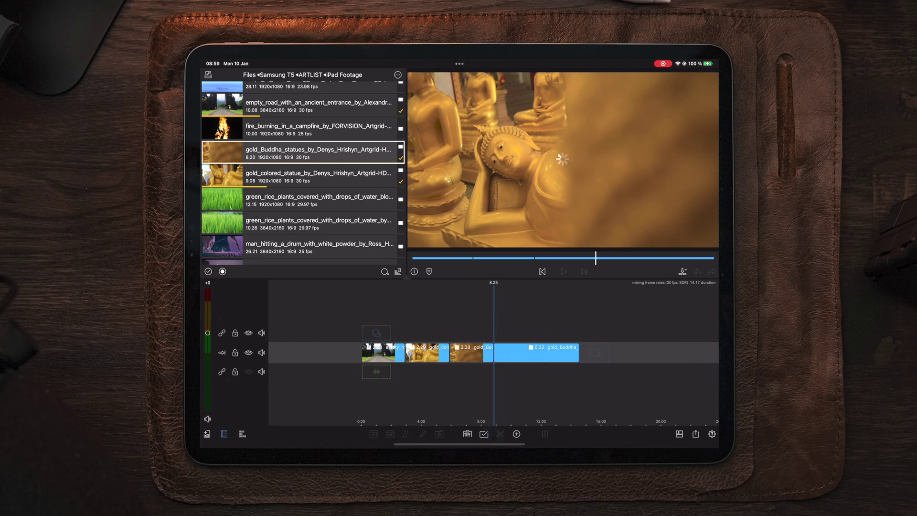
{"action": "key", "text": "Home"}
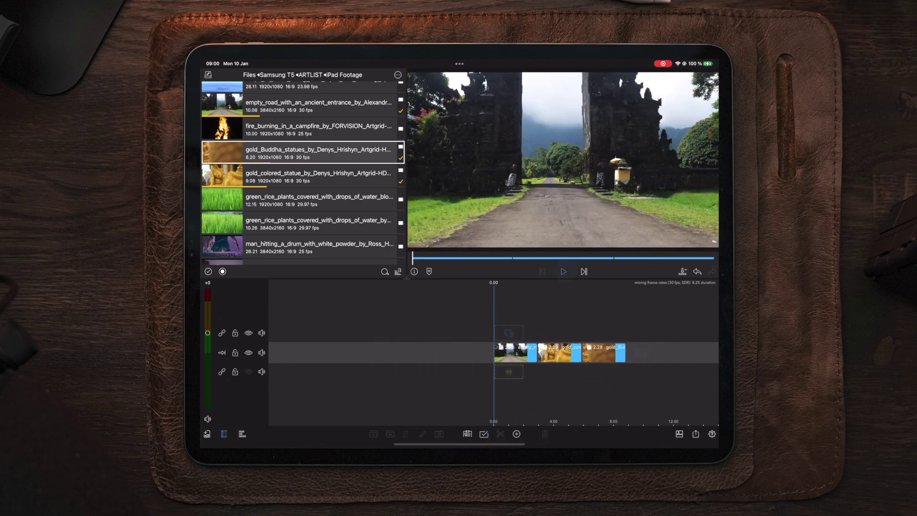
{"action": "key", "text": "space"}
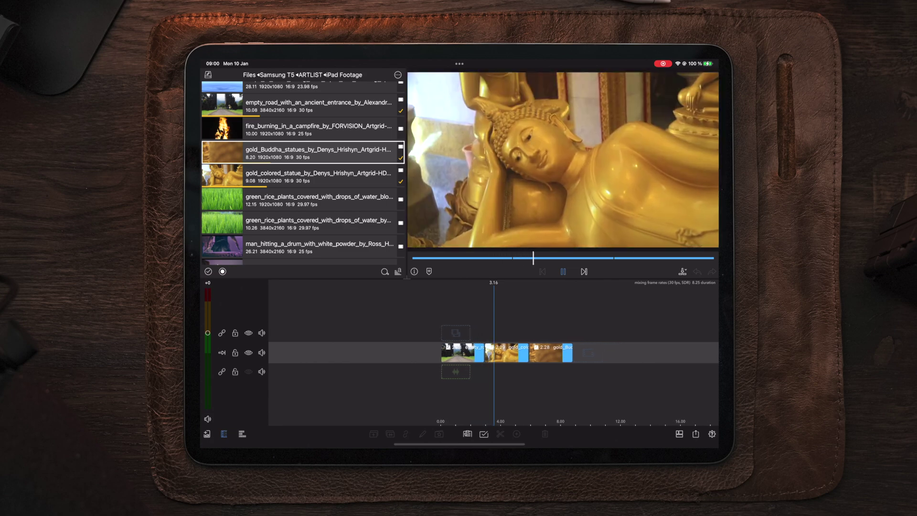
{"action": "key", "text": "space"}
{"action": "key", "text": "Home"}
{"action": "scroll", "coordinate": [301, 172], "scroll_direction": "up", "scroll_amount": 5}
{"action": "scroll", "coordinate": [301, 172], "scroll_direction": "up", "scroll_amount": 2}
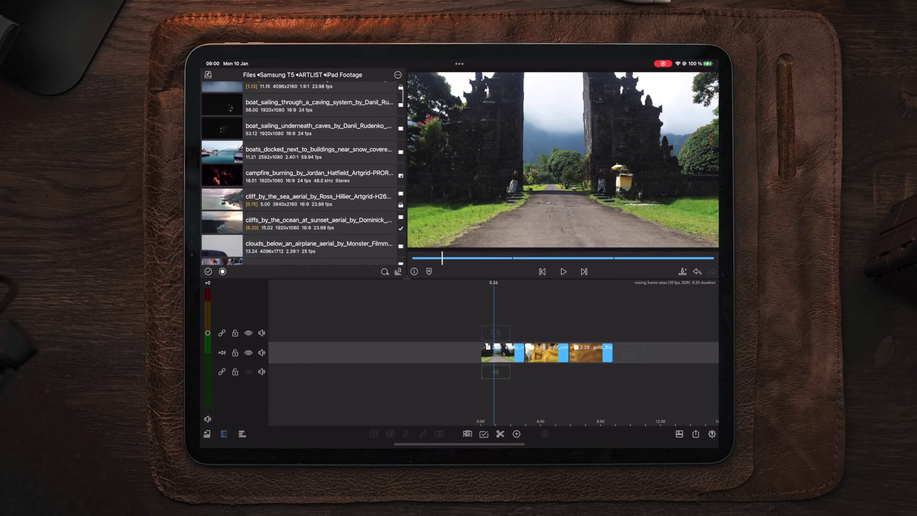
{"action": "scroll", "coordinate": [301, 172], "scroll_direction": "up", "scroll_amount": 2}
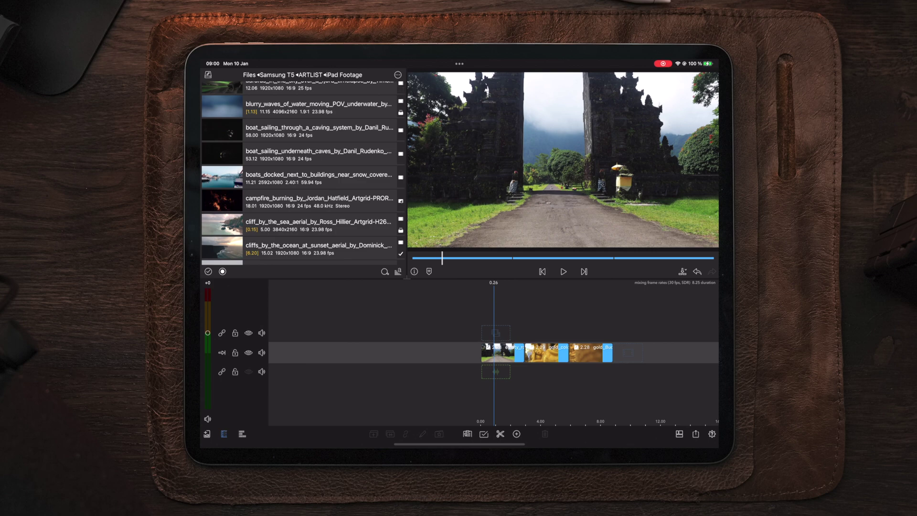
{"action": "left_click_drag", "start_coordinate": [263, 222], "coordinate": [640, 344]}
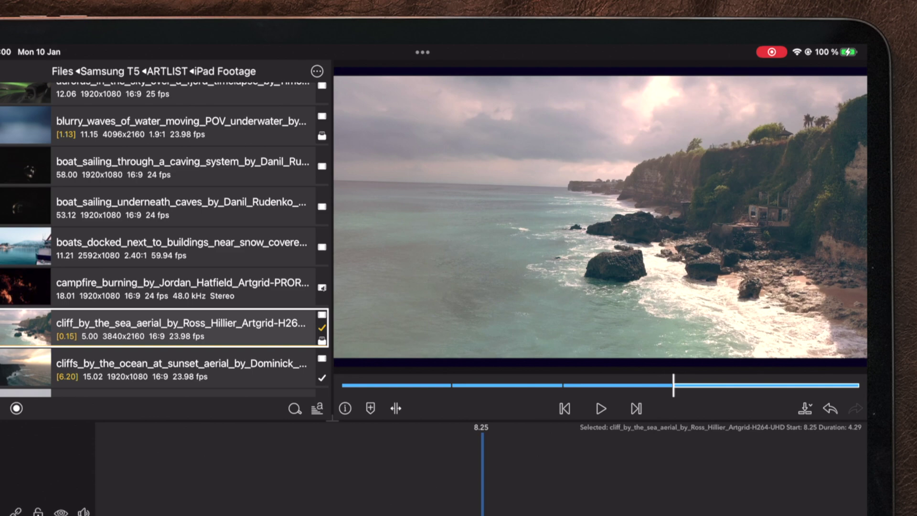
- Preview the new cliff clip, replaying from the Buddha footage
{"action": "left_click", "coordinate": [601, 408]}
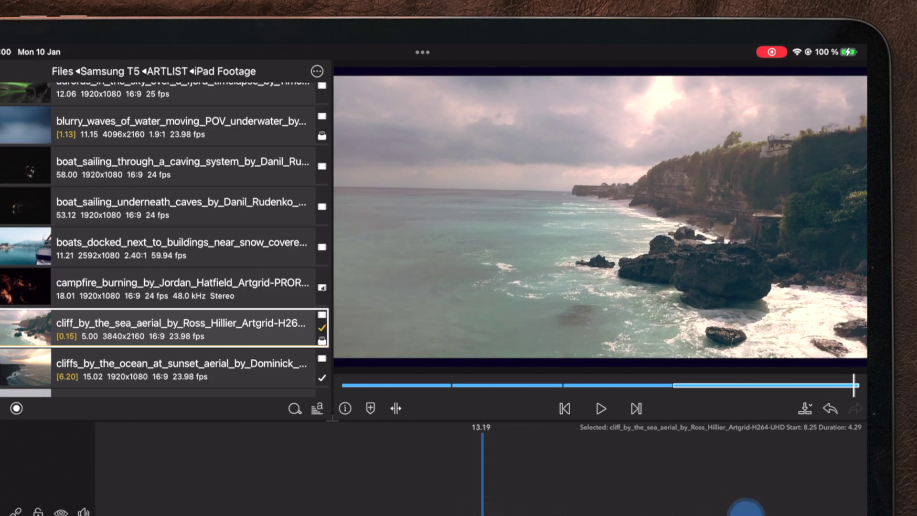
{"action": "left_click_drag", "start_coordinate": [746, 507], "coordinate": [827, 508]}
{"action": "left_click", "coordinate": [599, 408]}
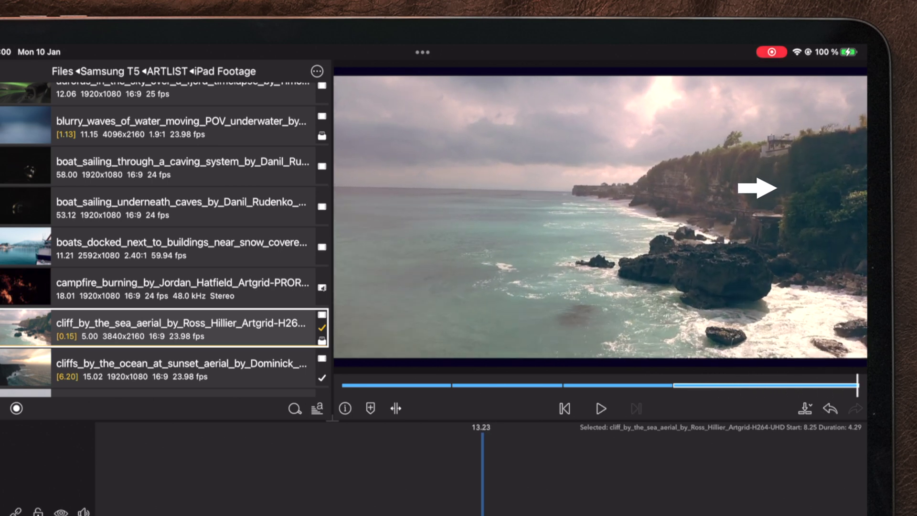
{"action": "scroll", "coordinate": [164, 241], "scroll_direction": "down", "scroll_amount": 2}
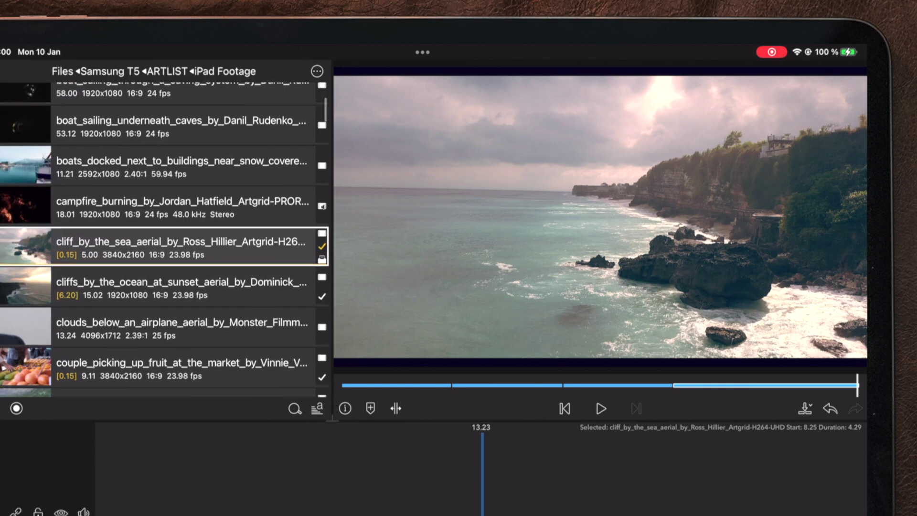
- Add the ocean-cliffs sunset aerial, preview it, and bring in the sunset-over-the-ocean clip
{"action": "left_click_drag", "start_coordinate": [159, 287], "coordinate": [531, 487]}
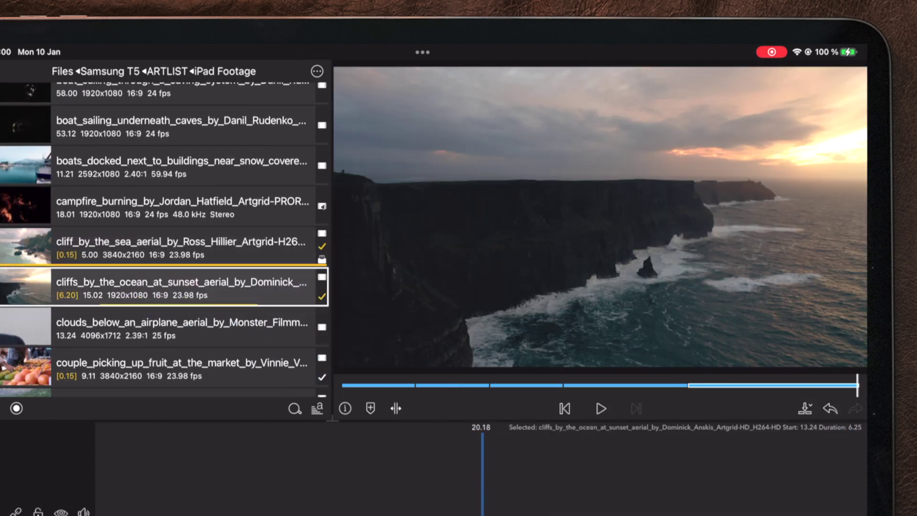
{"action": "left_click_drag", "start_coordinate": [792, 386], "coordinate": [643, 386]}
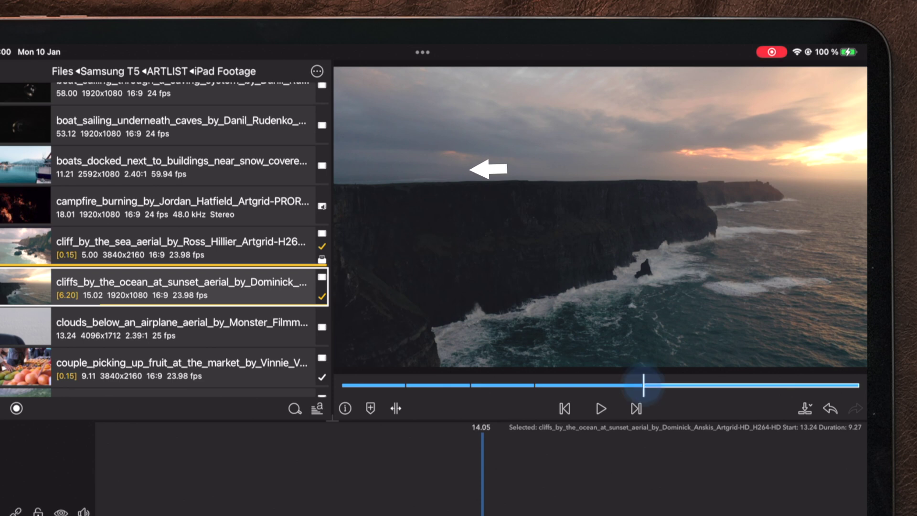
{"action": "left_click", "coordinate": [601, 409]}
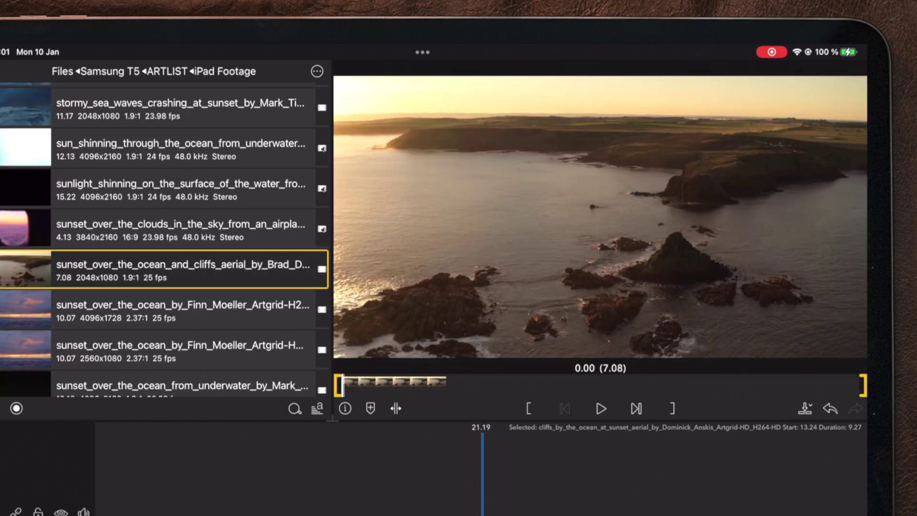
{"action": "left_click_drag", "start_coordinate": [179, 269], "coordinate": [236, 466]}
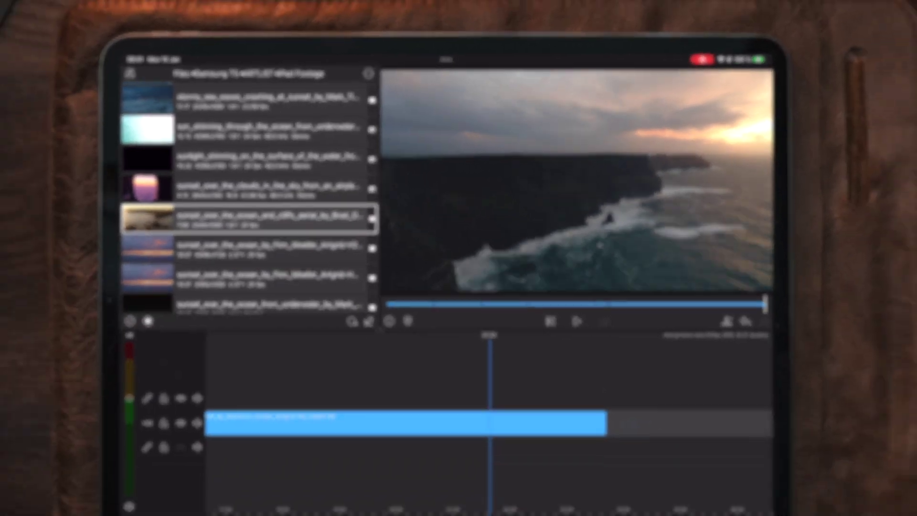
- Place the sunset ocean-and-cliffs aerial after the cliffs clip and preview the ~29-second sequence
{"action": "left_click_drag", "start_coordinate": [323, 190], "coordinate": [617, 356]}
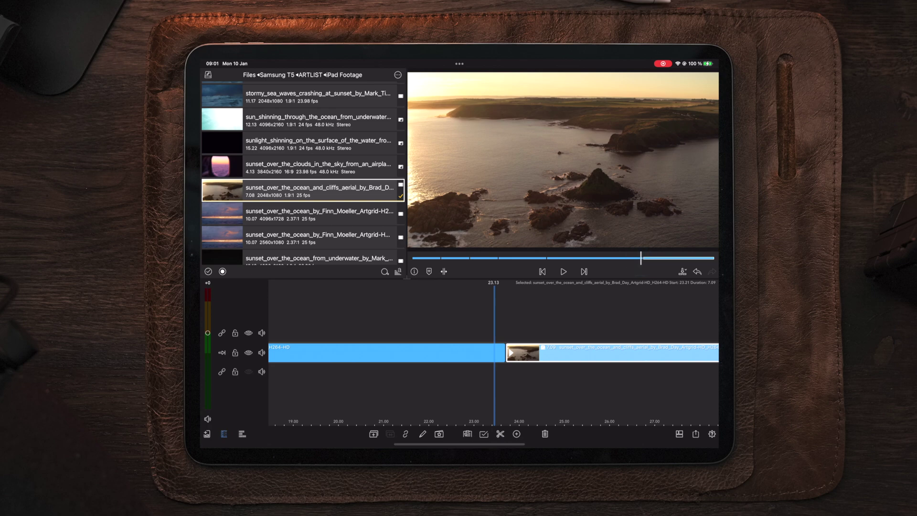
{"action": "key", "text": "space"}
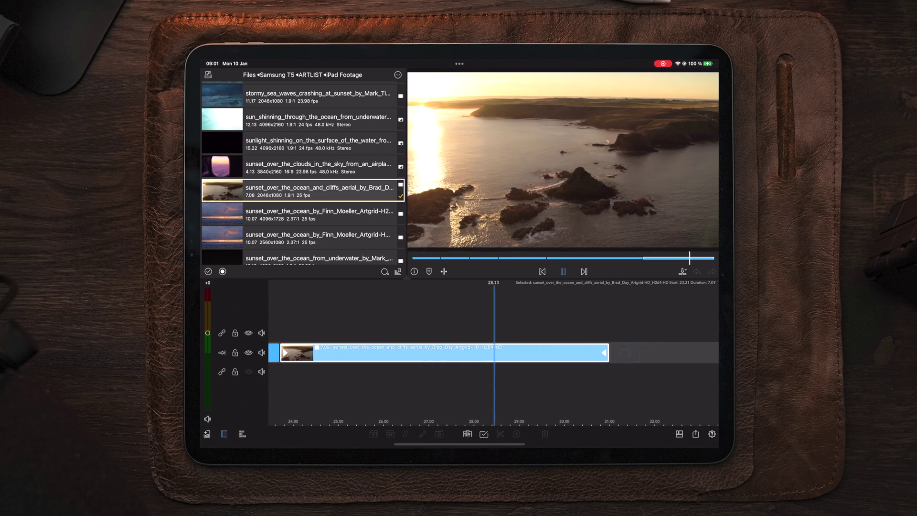
{"action": "left_click", "coordinate": [574, 389]}
{"action": "left_click_drag", "start_coordinate": [574, 389], "coordinate": [596, 389]}
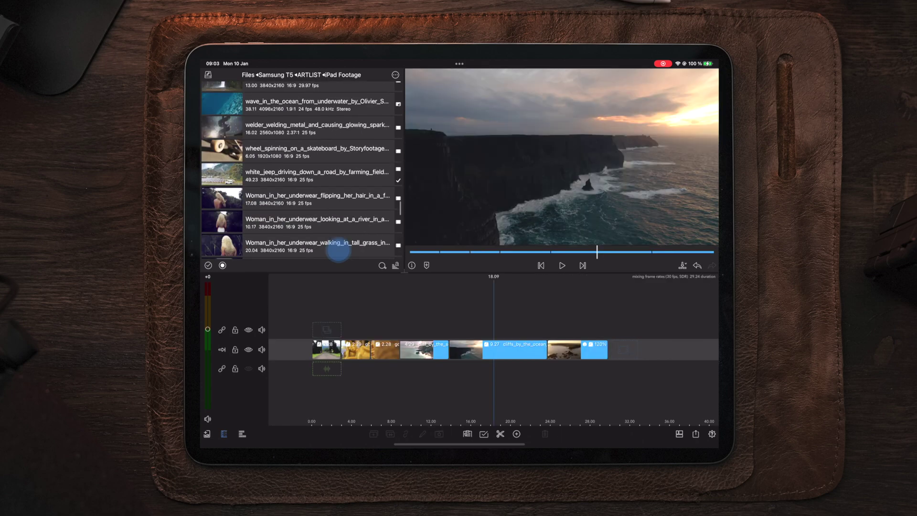
{"action": "scroll", "coordinate": [301, 172], "scroll_direction": "up", "scroll_amount": 10}
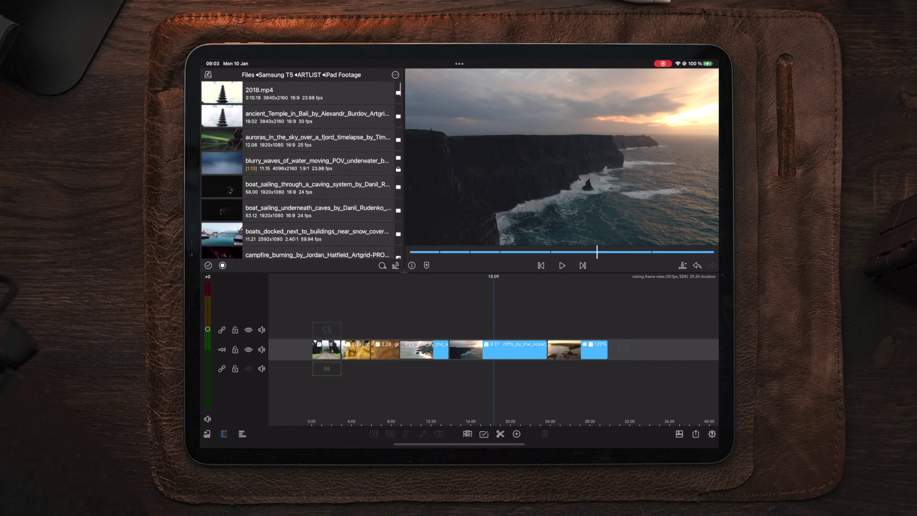
{"action": "scroll", "coordinate": [301, 172], "scroll_direction": "down", "scroll_amount": 5}
{"action": "scroll", "coordinate": [301, 172], "scroll_direction": "up", "scroll_amount": 3}
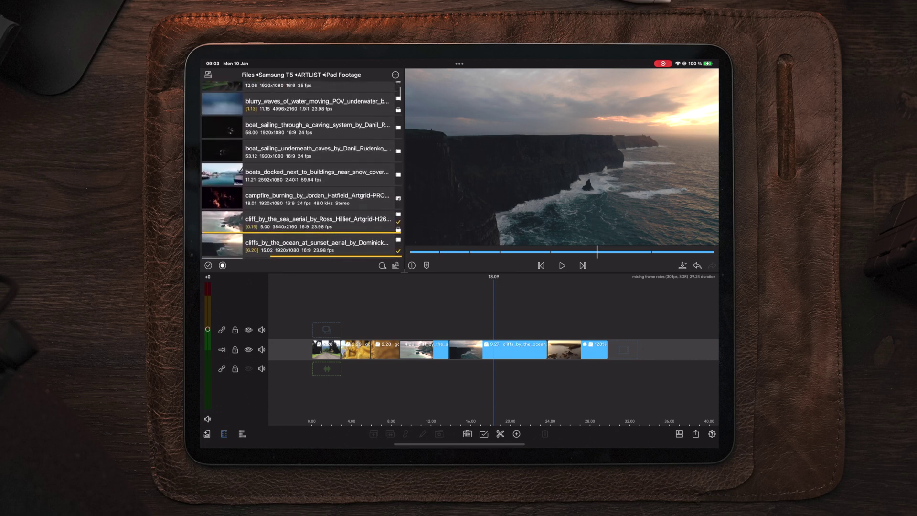
- Add the snowy harbour boats clip at the end, play it, and pause at 33.25
{"action": "left_click_drag", "start_coordinate": [316, 179], "coordinate": [639, 352]}
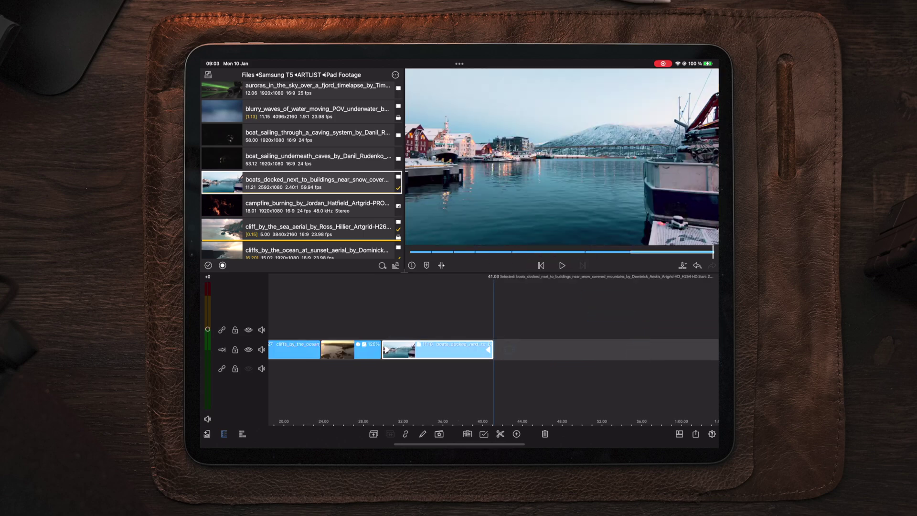
{"action": "left_click_drag", "start_coordinate": [502, 321], "coordinate": [610, 322]}
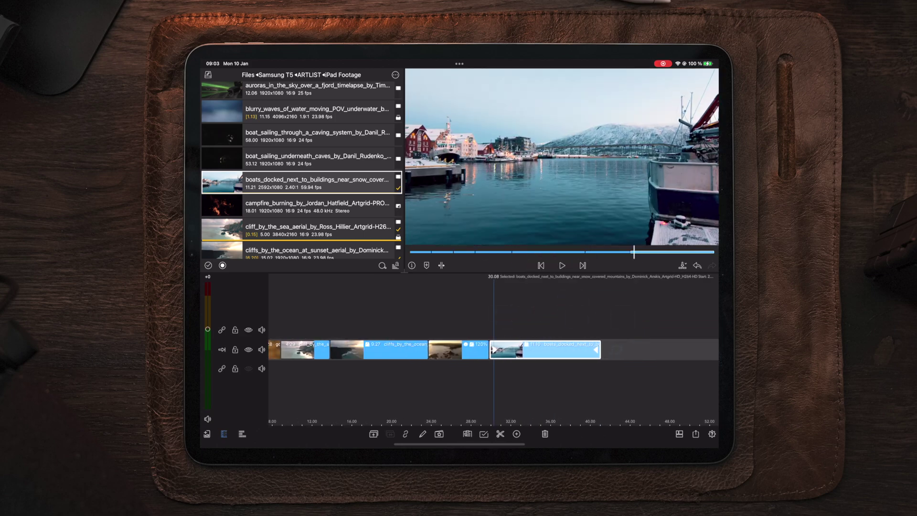
{"action": "left_click", "coordinate": [562, 265]}
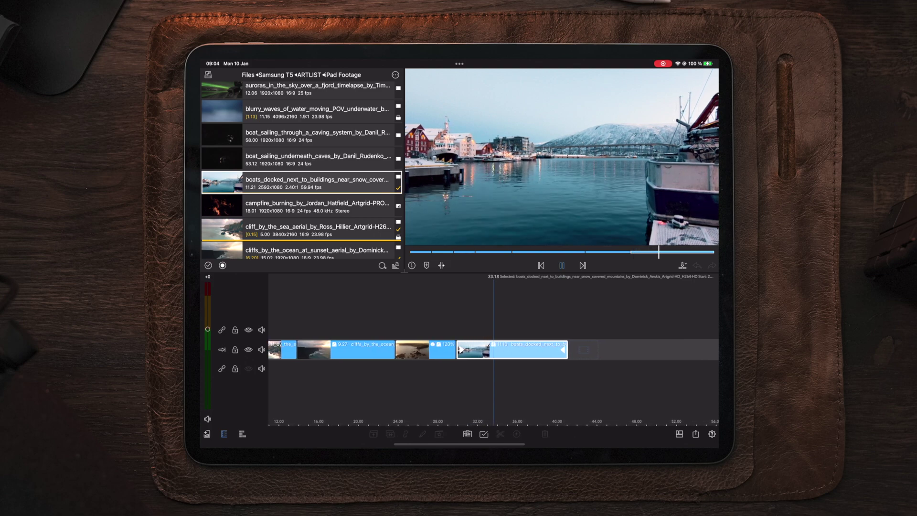
{"action": "left_click", "coordinate": [607, 306]}
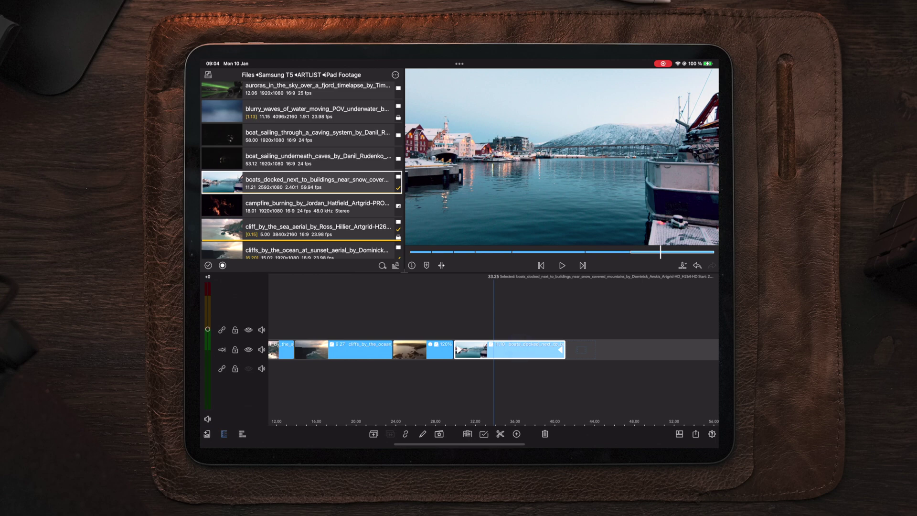
- Slow the harbour boats clip to 1/2x speed in Speed & Reverse
{"action": "key", "text": "e"}
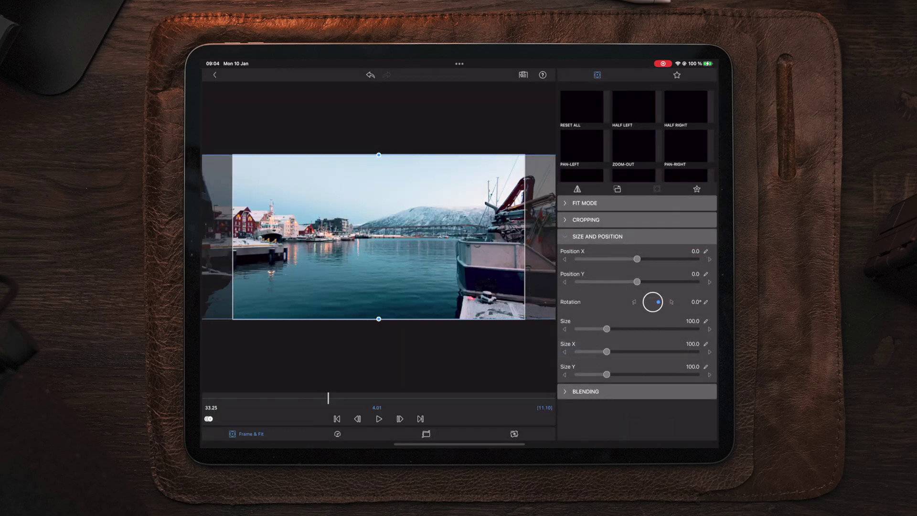
{"action": "left_click", "coordinate": [338, 434]}
{"action": "left_click_drag", "start_coordinate": [420, 405], "coordinate": [313, 405]}
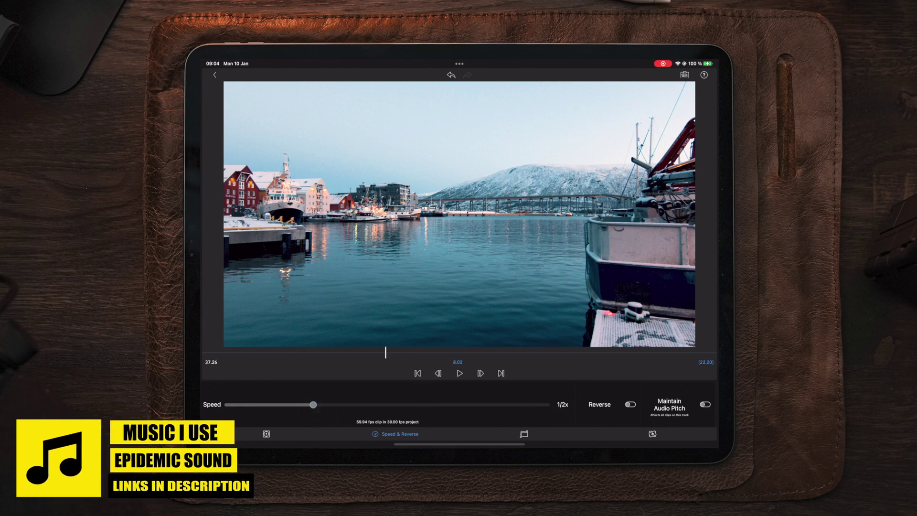
{"action": "left_click", "coordinate": [214, 75]}
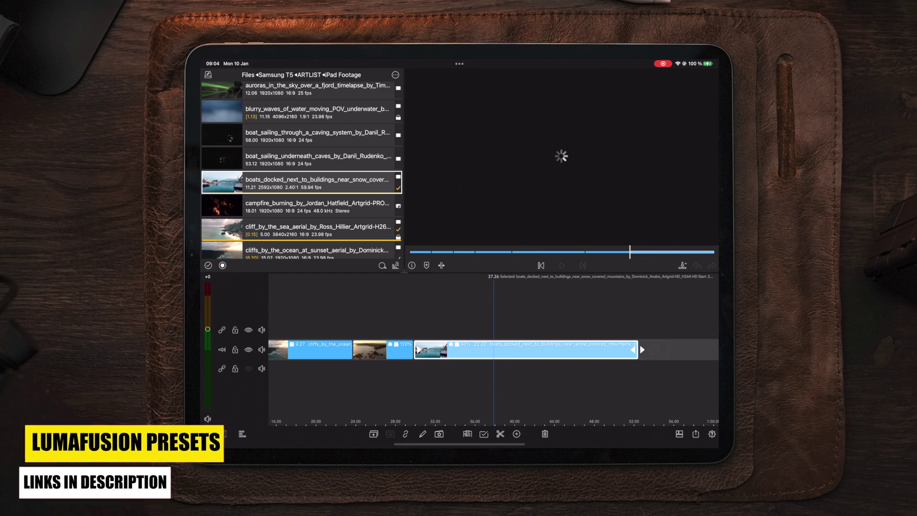
- Review the boats clip's details, then deselect it
{"action": "left_click", "coordinate": [412, 265]}
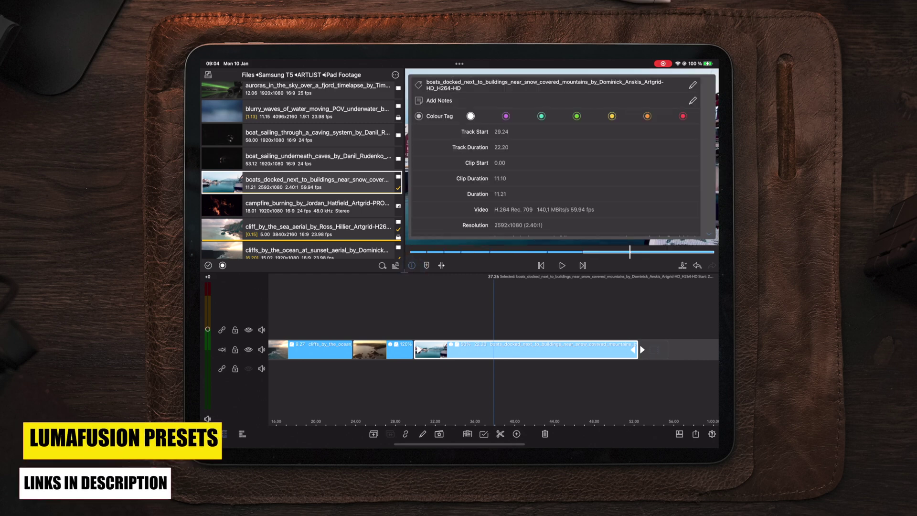
{"action": "scroll", "coordinate": [584, 205], "scroll_direction": "down", "scroll_amount": 1}
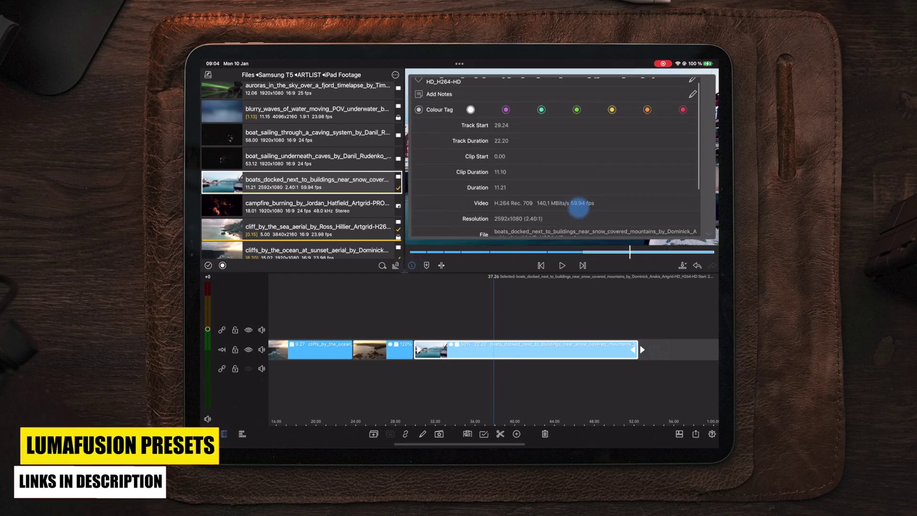
{"action": "left_click", "coordinate": [412, 265]}
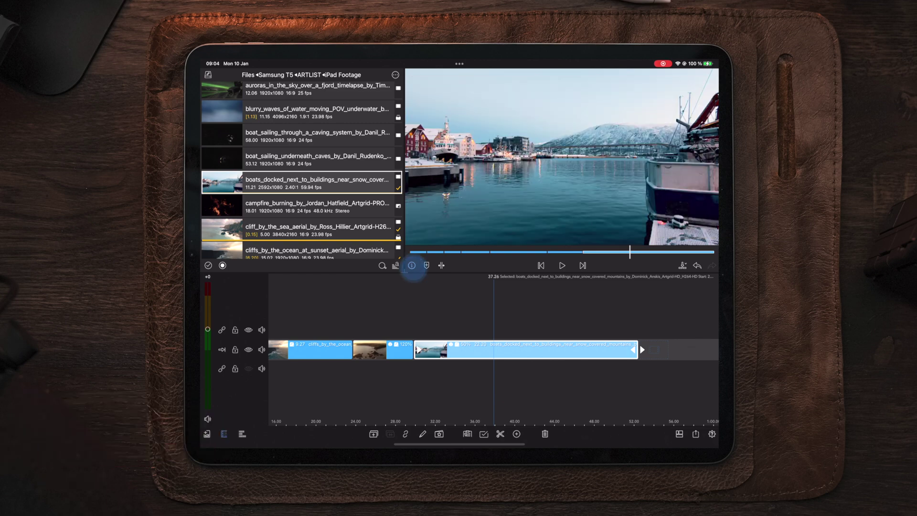
{"action": "left_click", "coordinate": [502, 308]}
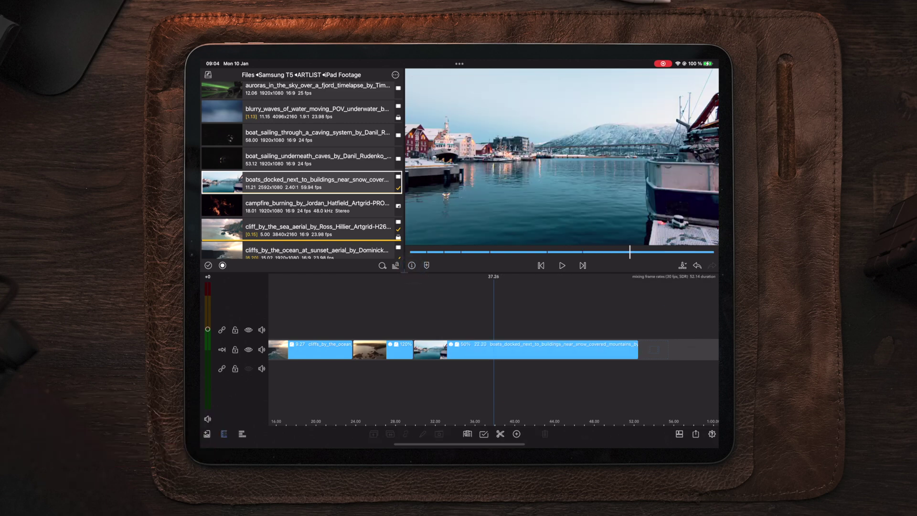
{"action": "left_click_drag", "start_coordinate": [669, 283], "coordinate": [667, 283]}
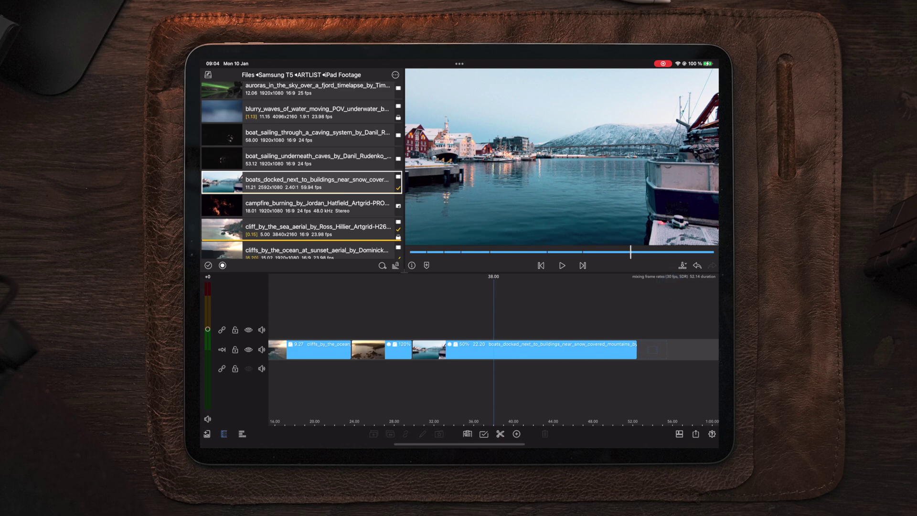
{"action": "left_click_drag", "start_coordinate": [501, 371], "coordinate": [499, 371]}
{"action": "left_click_drag", "start_coordinate": [671, 282], "coordinate": [668, 283]}
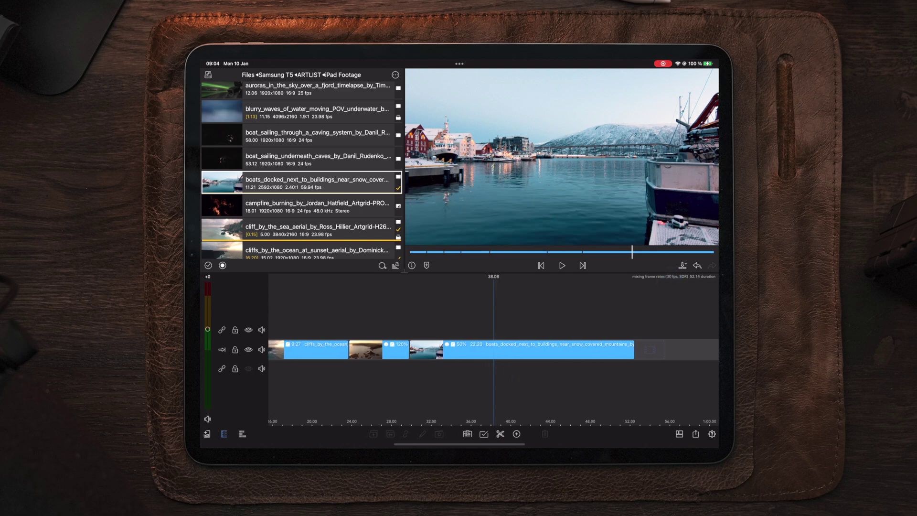
- Confirm the boats clip's 59.94 fps frame rate and move the playhead to the sunset cliffs clip
{"action": "left_click", "coordinate": [523, 350]}
{"action": "left_click", "coordinate": [412, 265]}
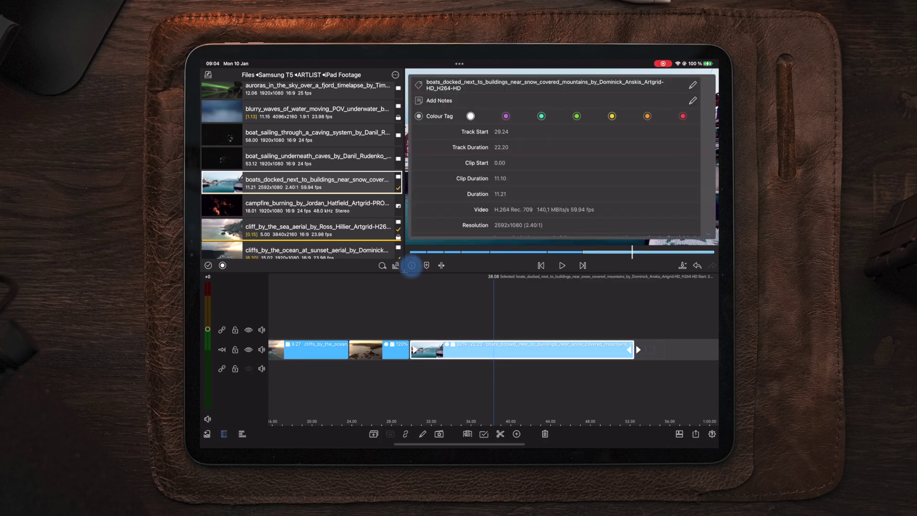
{"action": "left_click", "coordinate": [577, 213]}
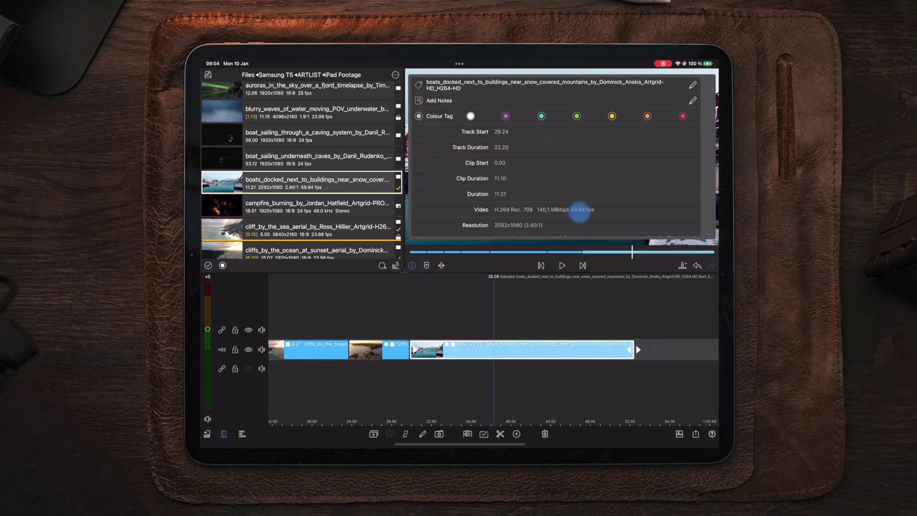
{"action": "left_click", "coordinate": [411, 264]}
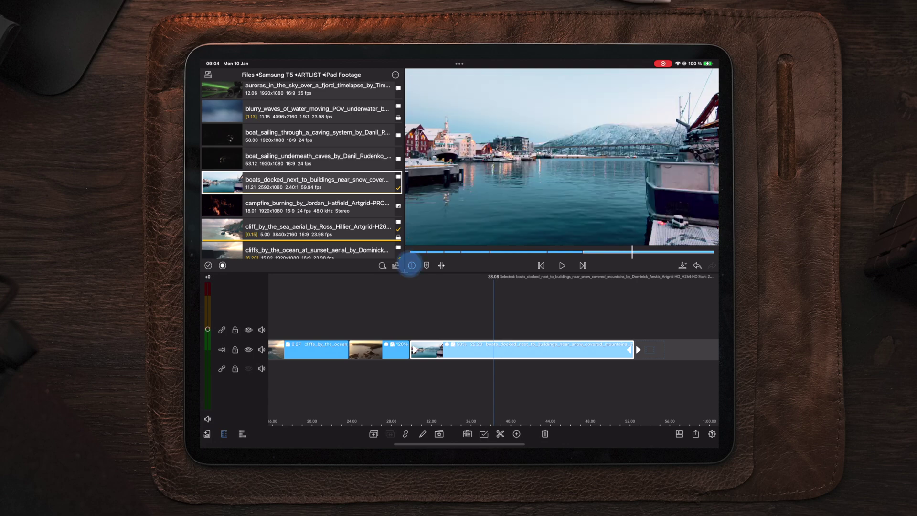
{"action": "left_click", "coordinate": [682, 289]}
{"action": "left_click_drag", "start_coordinate": [681, 288], "coordinate": [677, 287]}
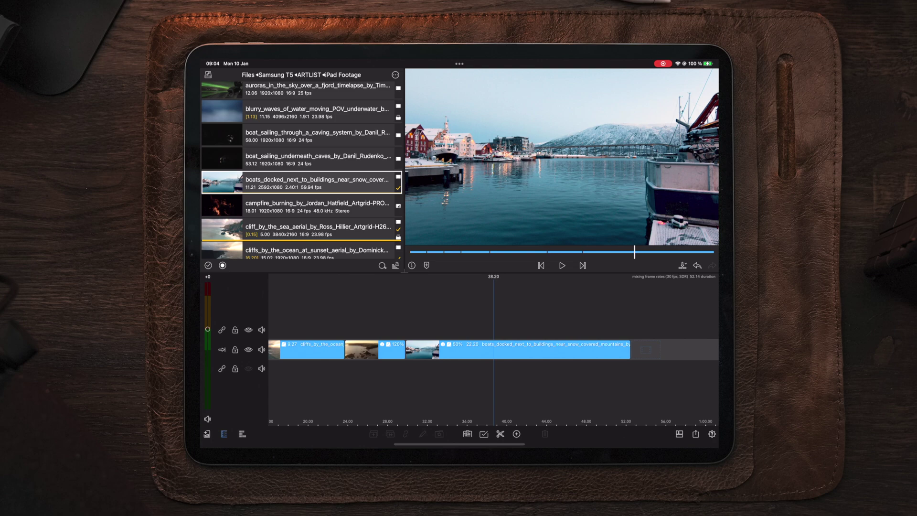
{"action": "left_click_drag", "start_coordinate": [463, 379], "coordinate": [583, 380]}
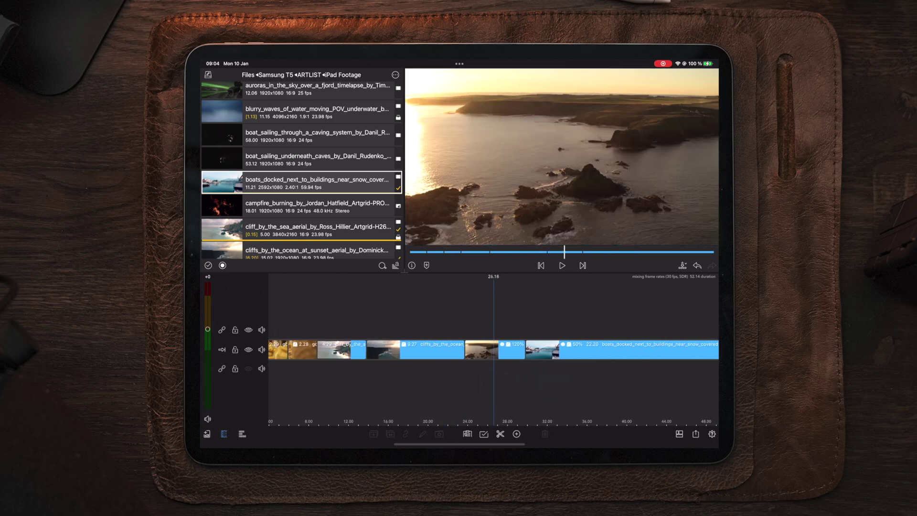
{"action": "left_click_drag", "start_coordinate": [433, 372], "coordinate": [504, 373]}
- Compare the cliffs clip's 23.98 fps with the project's 30 fps
{"action": "left_click", "coordinate": [488, 349]}
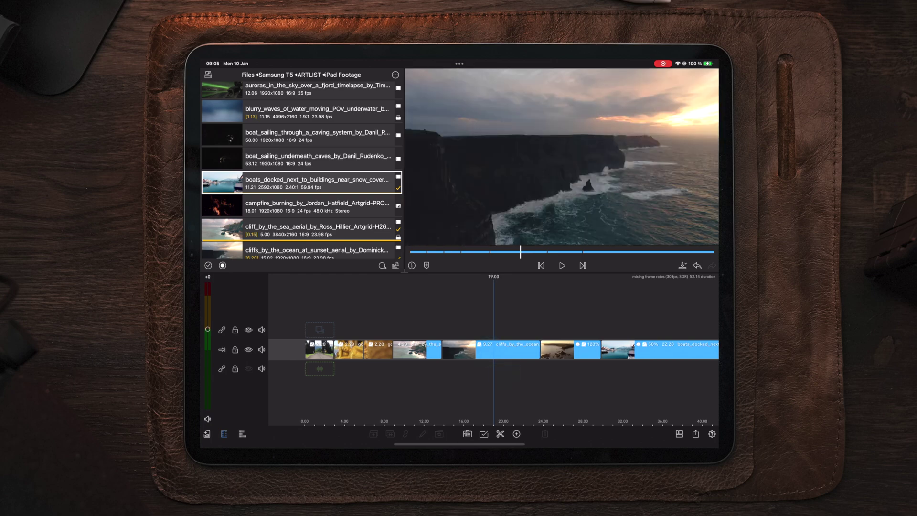
{"action": "left_click", "coordinate": [412, 266]}
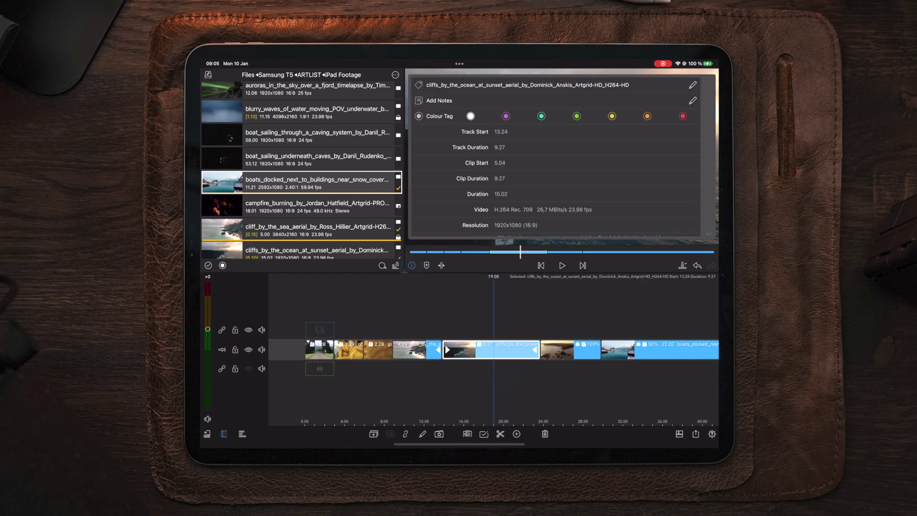
{"action": "left_click", "coordinate": [494, 308]}
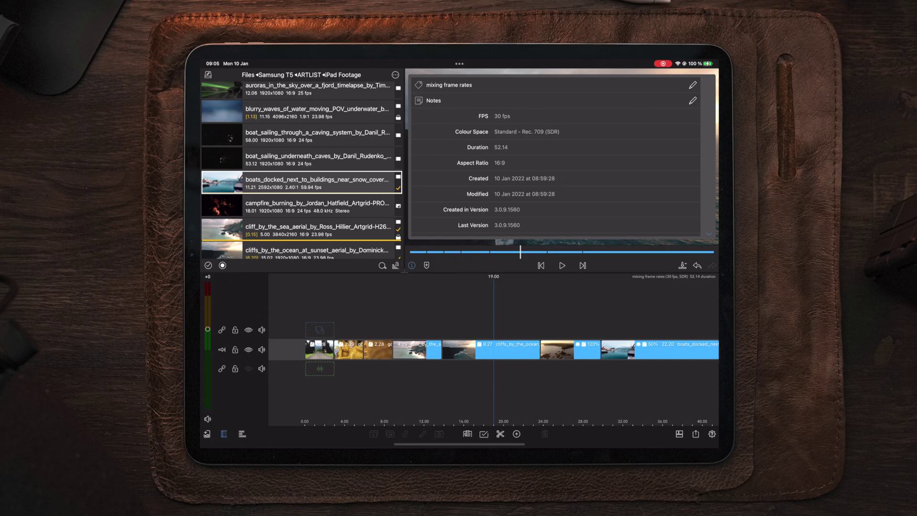
{"action": "left_click", "coordinate": [412, 265]}
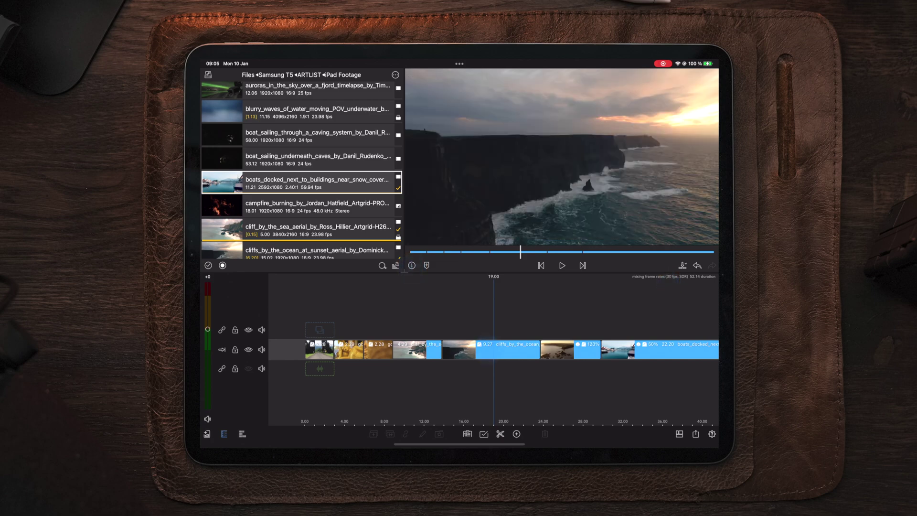
- Speed the cliffs clip up to 1.20x in Speed & Reverse
{"action": "double_click", "coordinate": [508, 349]}
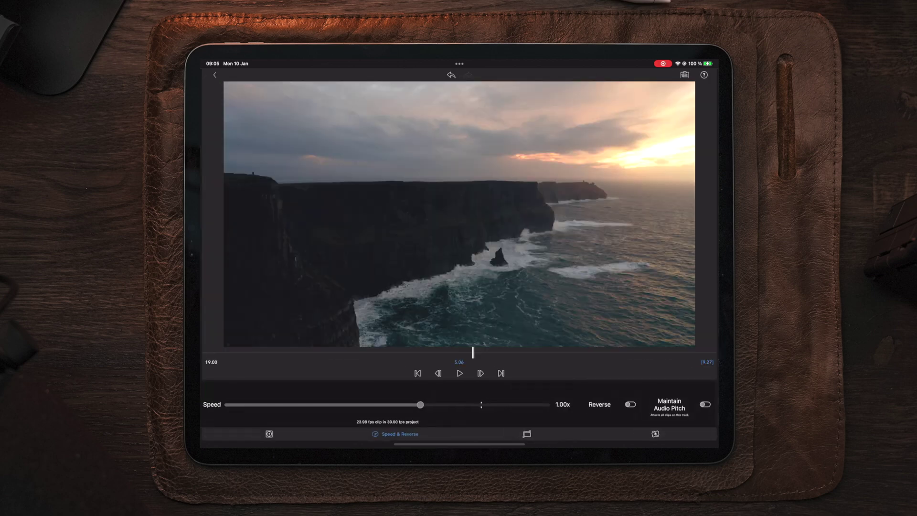
{"action": "mouse_move", "coordinate": [420, 404]}
{"action": "left_mouse_down"}
{"action": "mouse_move", "coordinate": [481, 404]}
{"action": "mouse_move", "coordinate": [440, 404]}
{"action": "left_mouse_up"}
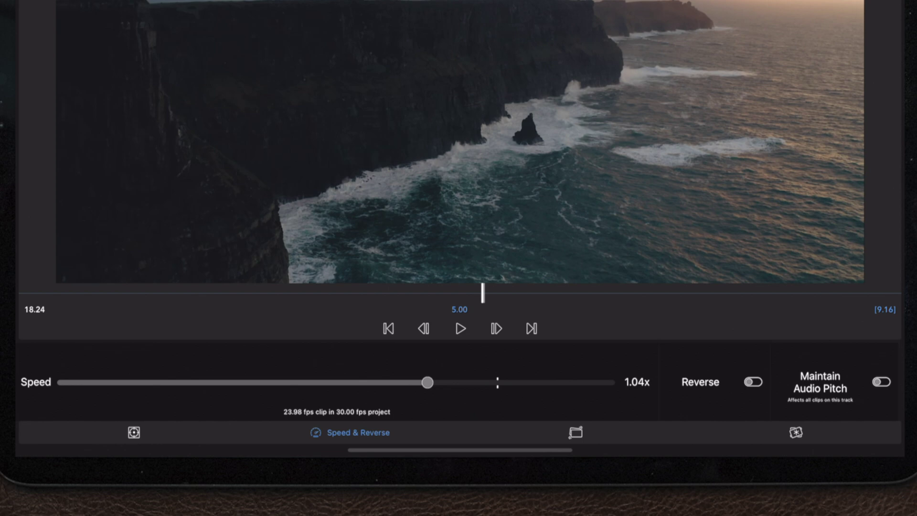
{"action": "left_click_drag", "start_coordinate": [427, 383], "coordinate": [499, 387]}
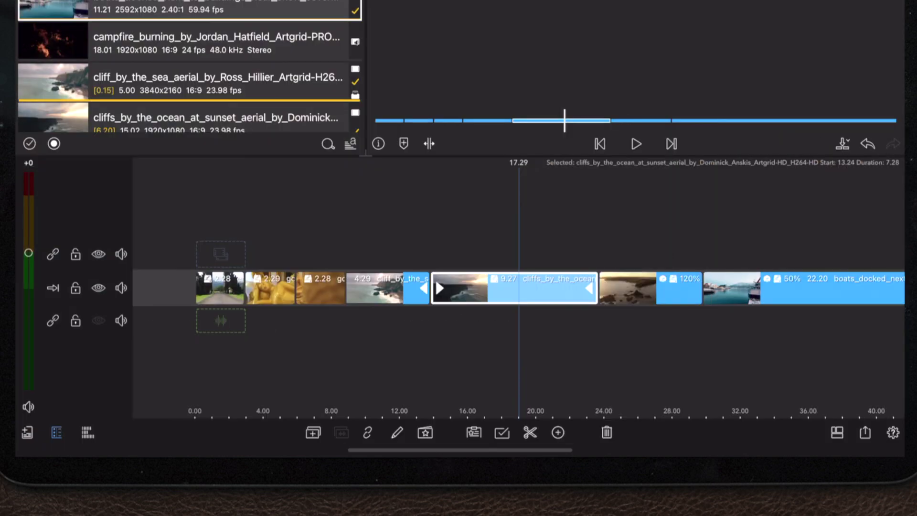
- Play the edit from the earlier sea clips, then view the sunset cliffs clip's details
{"action": "left_click_drag", "start_coordinate": [563, 362], "coordinate": [608, 355]}
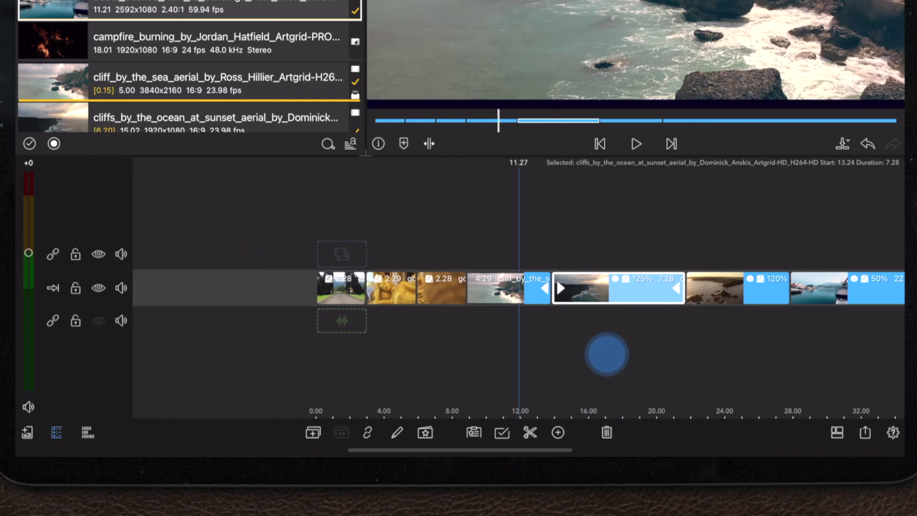
{"action": "left_click", "coordinate": [606, 355]}
{"action": "key", "text": "space"}
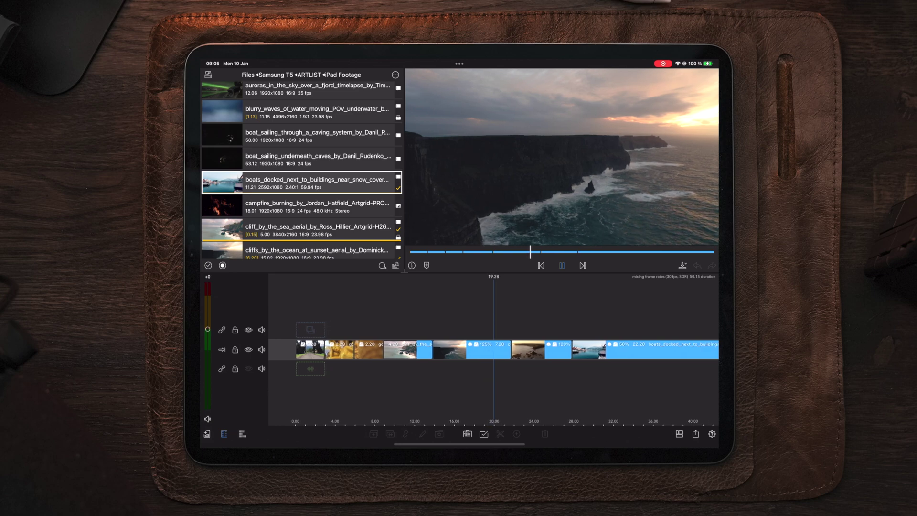
{"action": "left_click", "coordinate": [522, 388]}
{"action": "left_click_drag", "start_coordinate": [522, 388], "coordinate": [481, 375]}
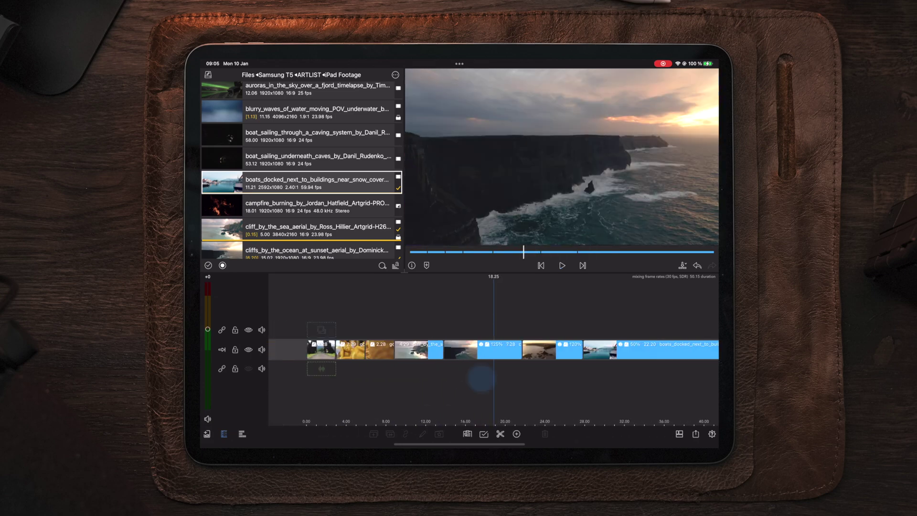
{"action": "left_click", "coordinate": [481, 350]}
{"action": "left_click", "coordinate": [412, 266]}
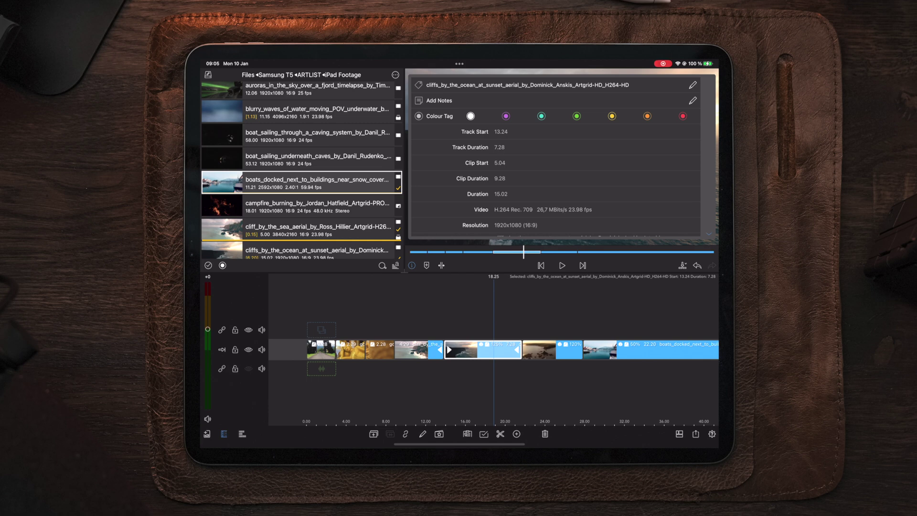
- Compare neighbouring clip details, then open the sunset ocean aerial's Frame & Fit settings
{"action": "left_click", "coordinate": [550, 351]}
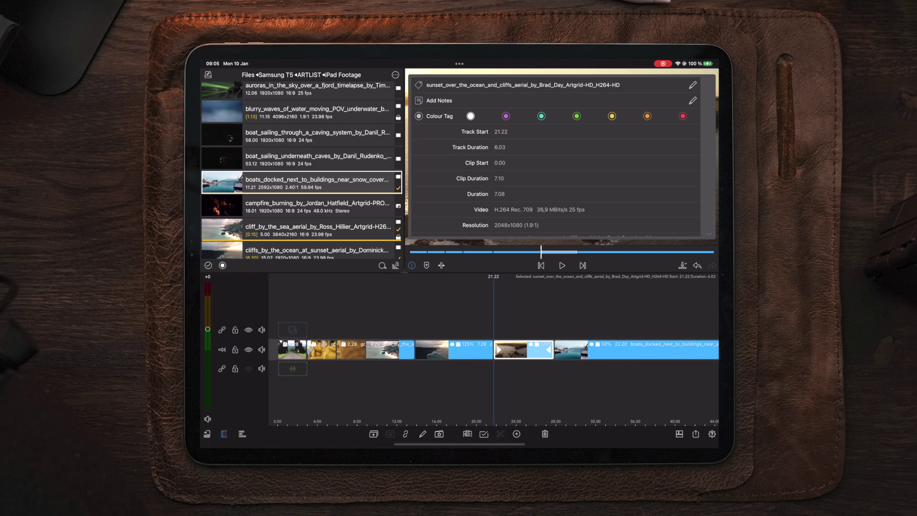
{"action": "left_click", "coordinate": [459, 350]}
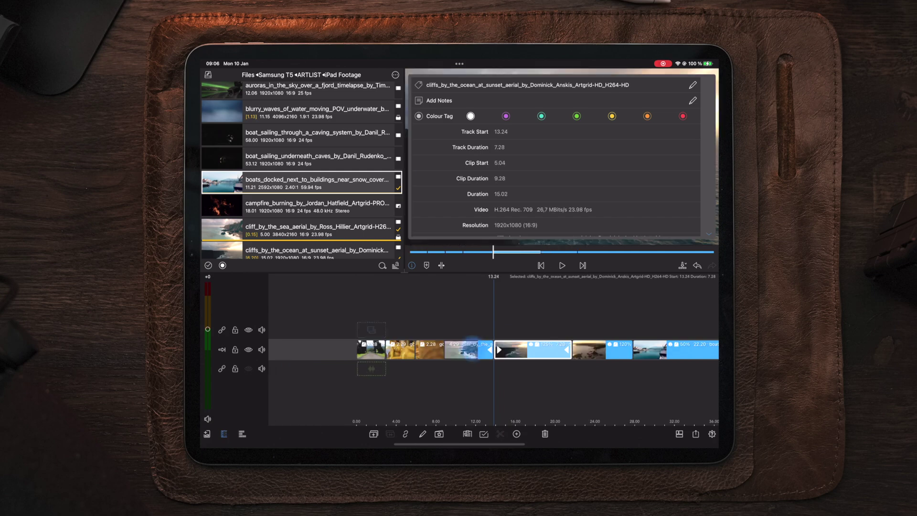
{"action": "left_click", "coordinate": [469, 350]}
{"action": "left_click", "coordinate": [589, 350]}
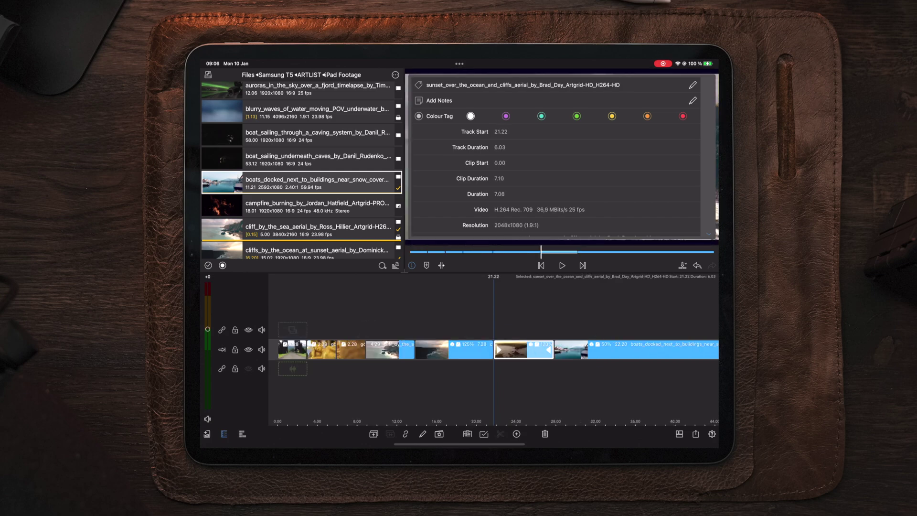
{"action": "left_click", "coordinate": [412, 265]}
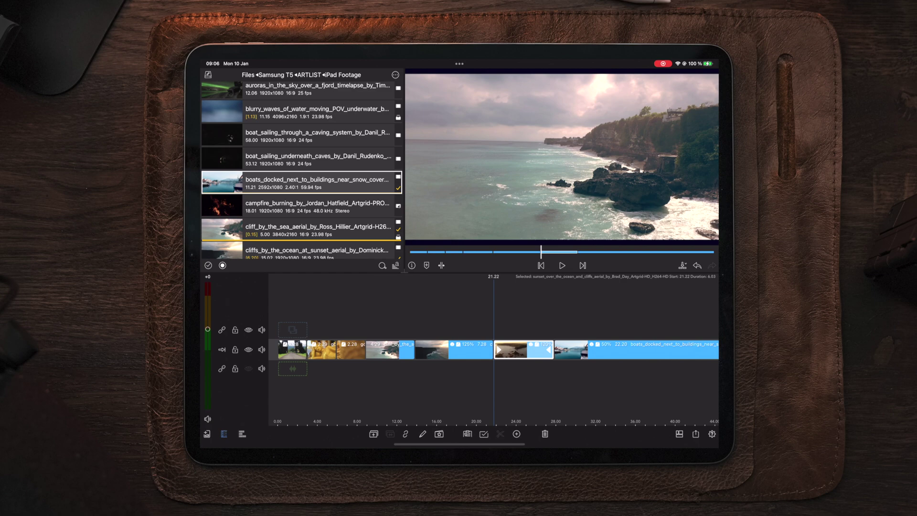
{"action": "double_click", "coordinate": [518, 350]}
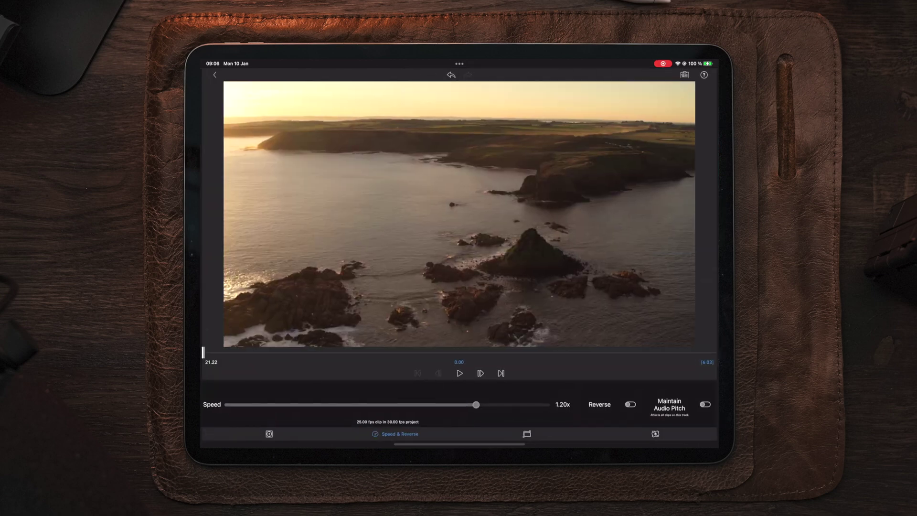
{"action": "left_click", "coordinate": [269, 434]}
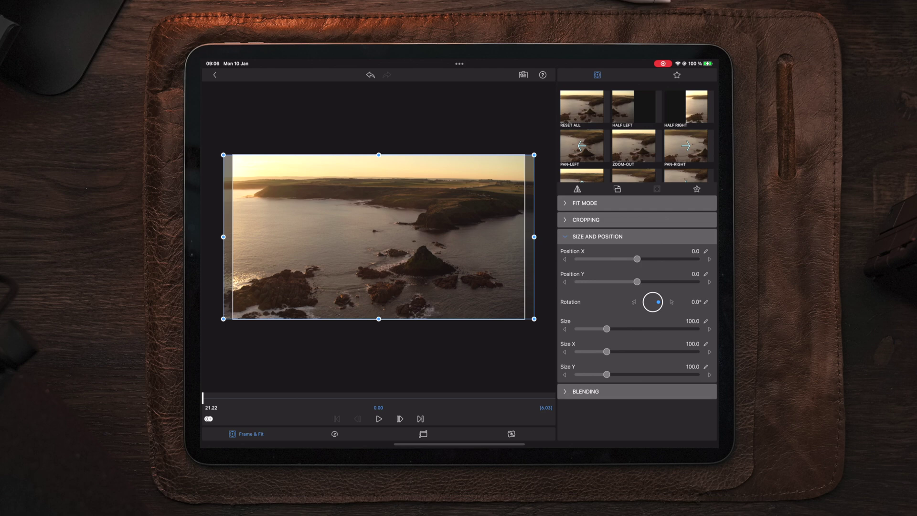
- Cycle the sunset aerial through Fit, Fill and Stretch modes, finishing on Stretch
{"action": "left_click", "coordinate": [585, 203]}
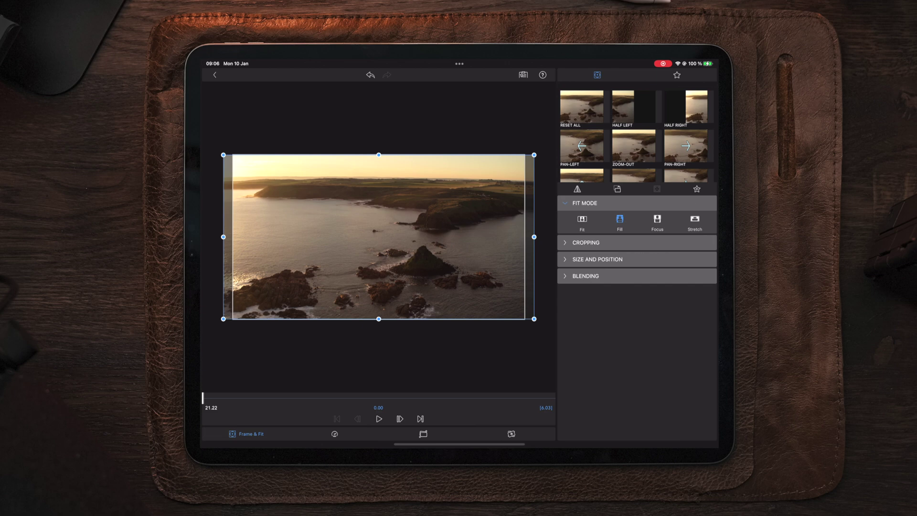
{"action": "left_click", "coordinate": [582, 220]}
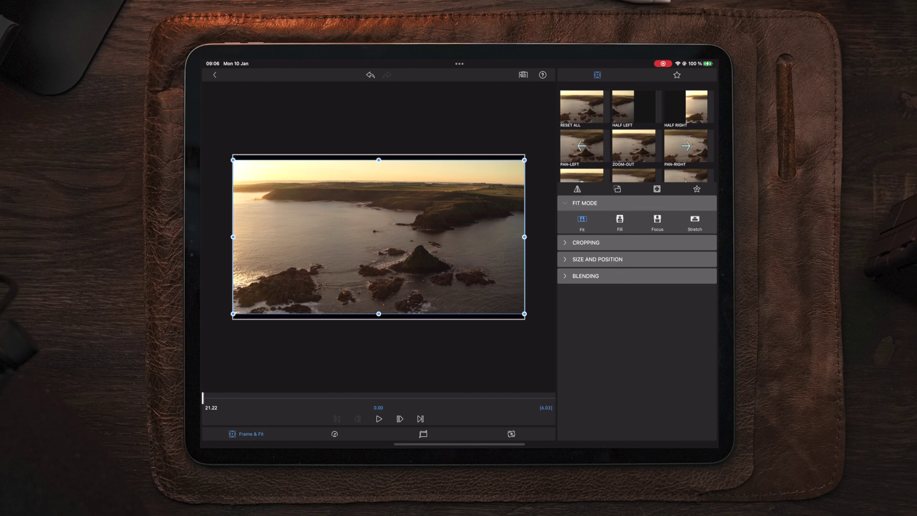
{"action": "left_click", "coordinate": [620, 221]}
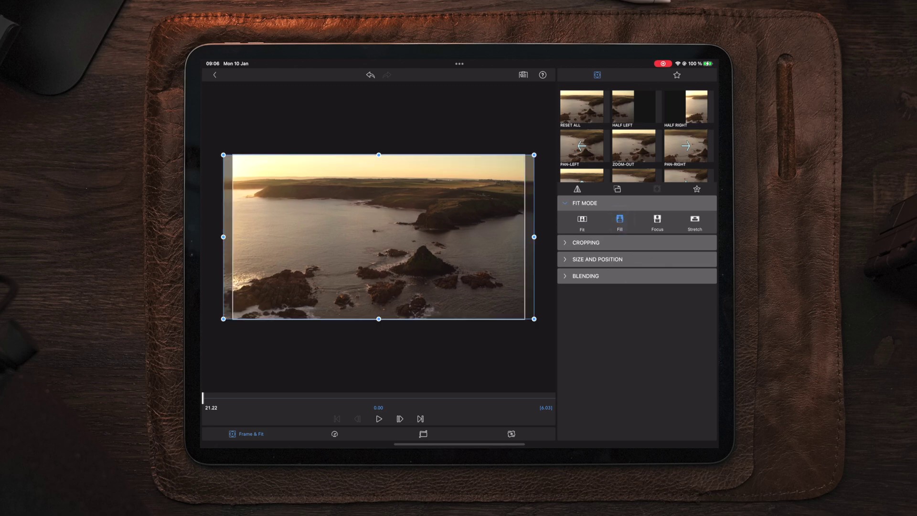
{"action": "left_click", "coordinate": [695, 221]}
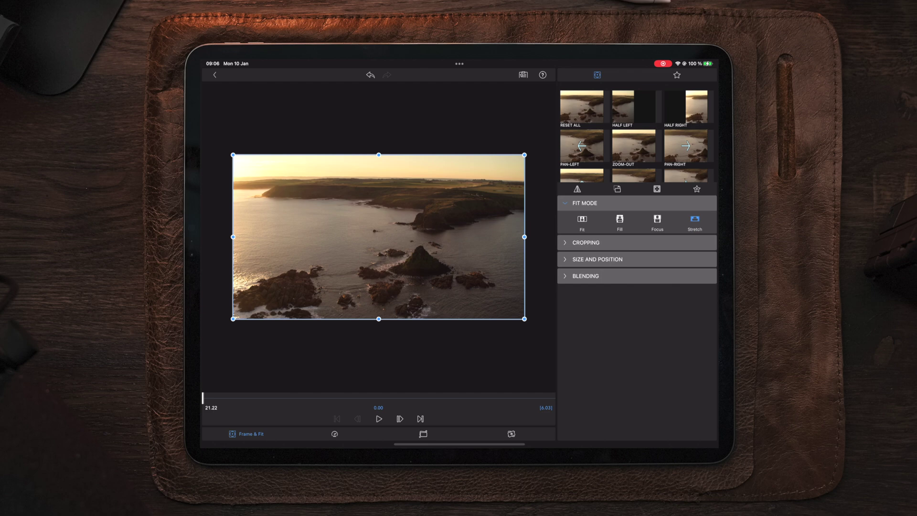
{"action": "left_click", "coordinate": [694, 220]}
{"action": "left_click", "coordinate": [582, 220]}
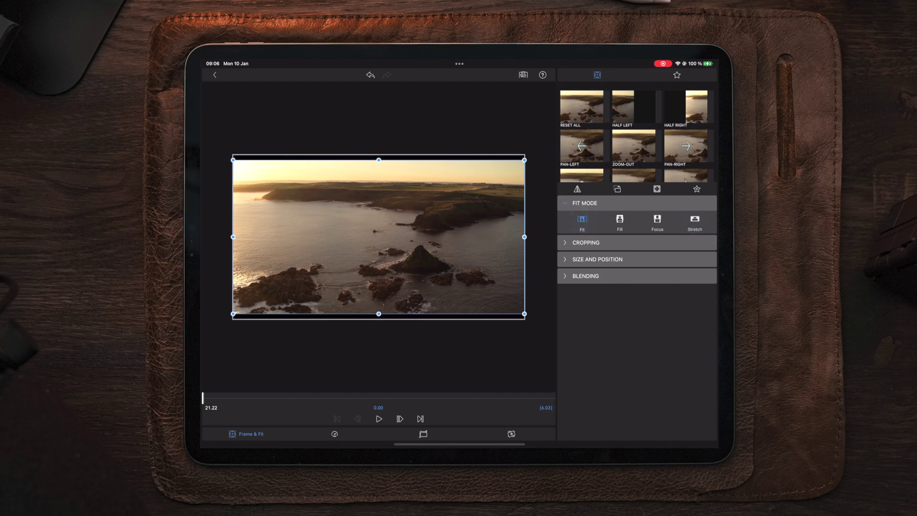
{"action": "left_click", "coordinate": [694, 220]}
{"action": "left_click", "coordinate": [620, 220]}
{"action": "left_click", "coordinate": [694, 220]}
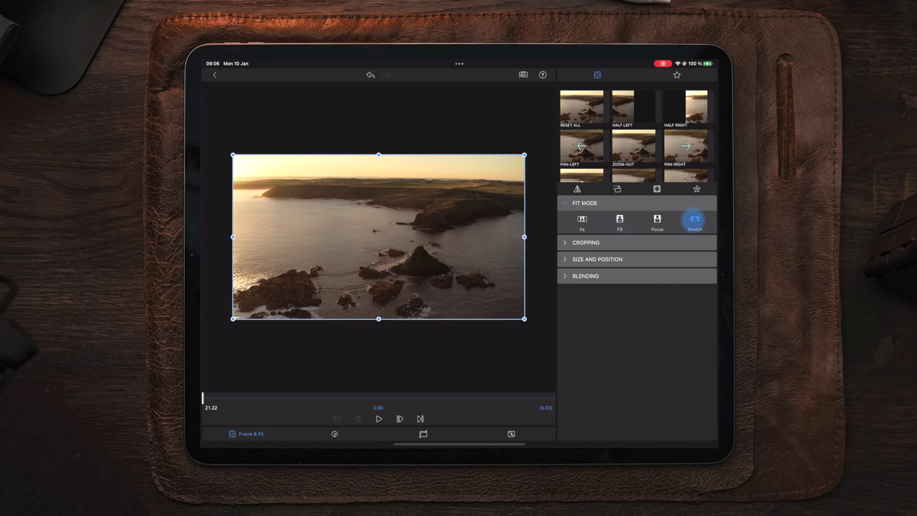
- Switch the sunset clip's Fit Mode back to Fill
{"action": "left_click", "coordinate": [620, 220]}
{"action": "left_click", "coordinate": [694, 220]}
{"action": "left_click", "coordinate": [620, 220]}
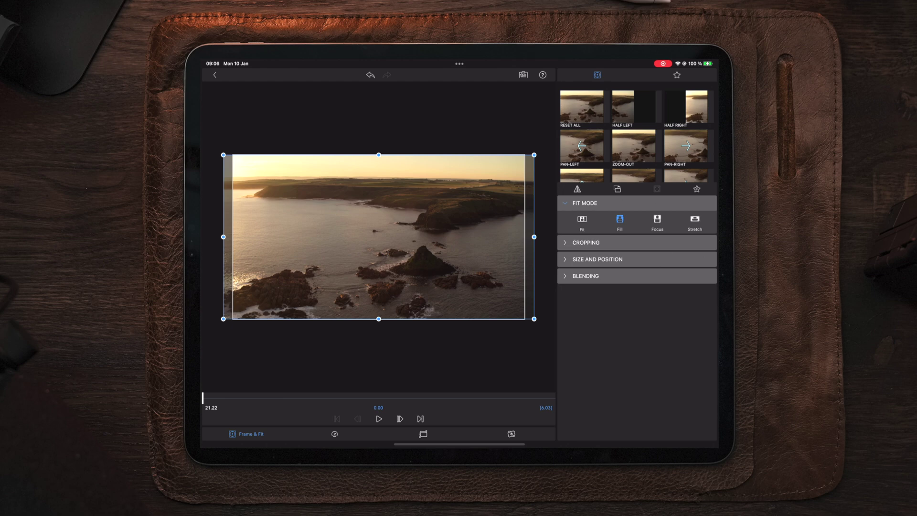
- Widen the clip to W 113.7% and shift its Position X slightly left
{"action": "left_click", "coordinate": [598, 258]}
{"action": "left_click_drag", "start_coordinate": [532, 236], "coordinate": [556, 237]}
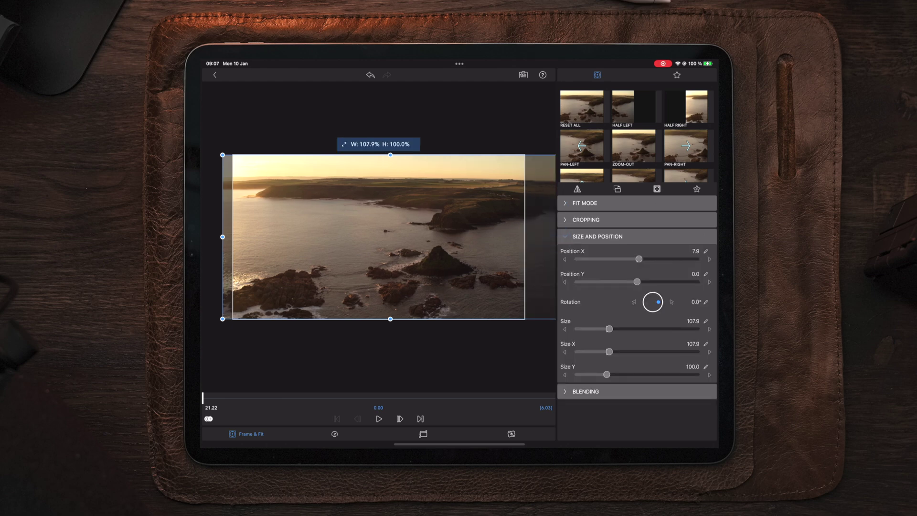
{"action": "left_click_drag", "start_coordinate": [222, 237], "coordinate": [205, 237]}
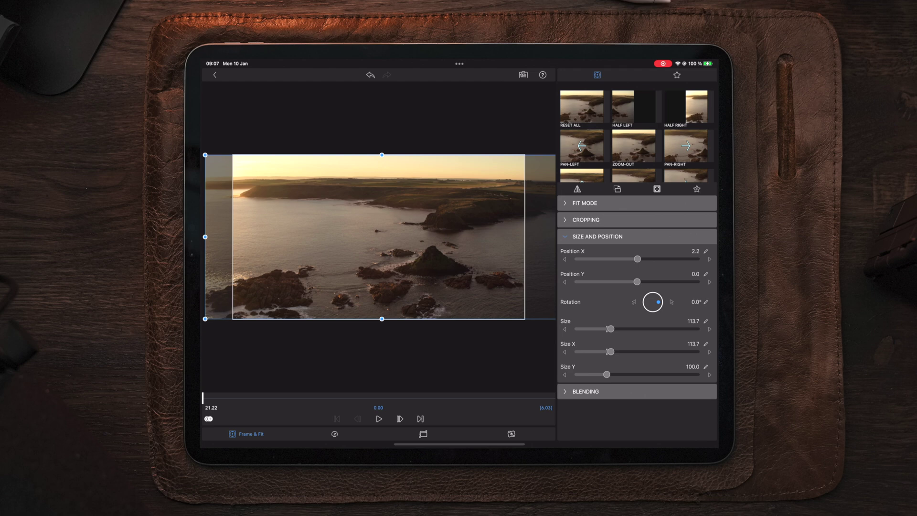
{"action": "left_click_drag", "start_coordinate": [637, 259], "coordinate": [634, 259]}
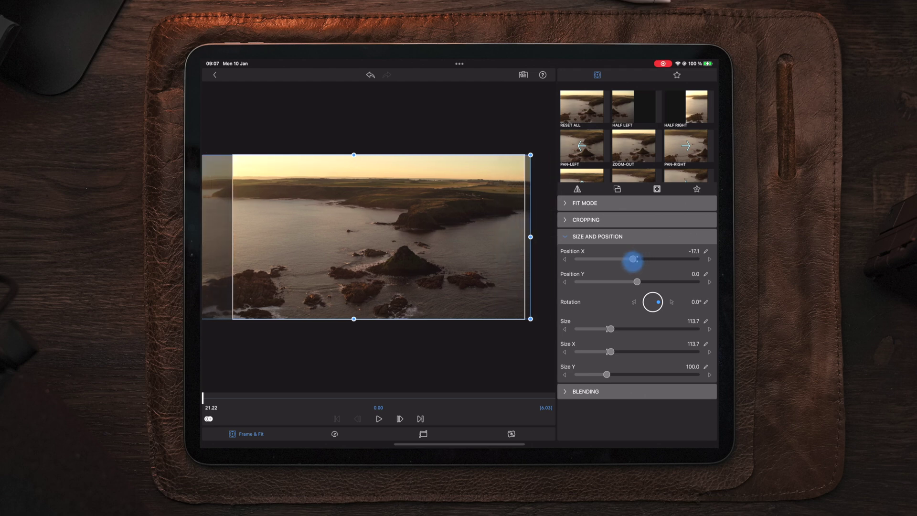
- Keyframe the sunset clip's Position X at three points, shifting right then left
{"action": "left_click", "coordinate": [210, 418]}
{"action": "left_click_drag", "start_coordinate": [287, 401], "coordinate": [345, 398]}
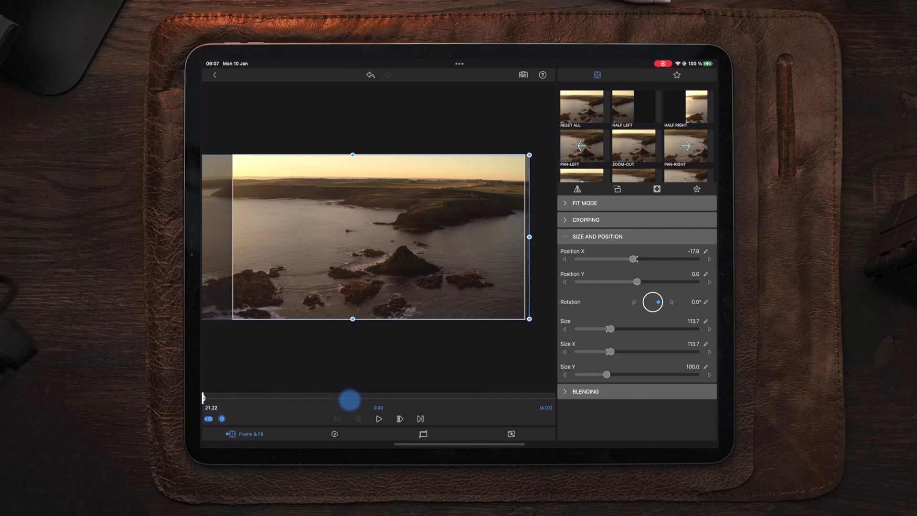
{"action": "left_click", "coordinate": [223, 418]}
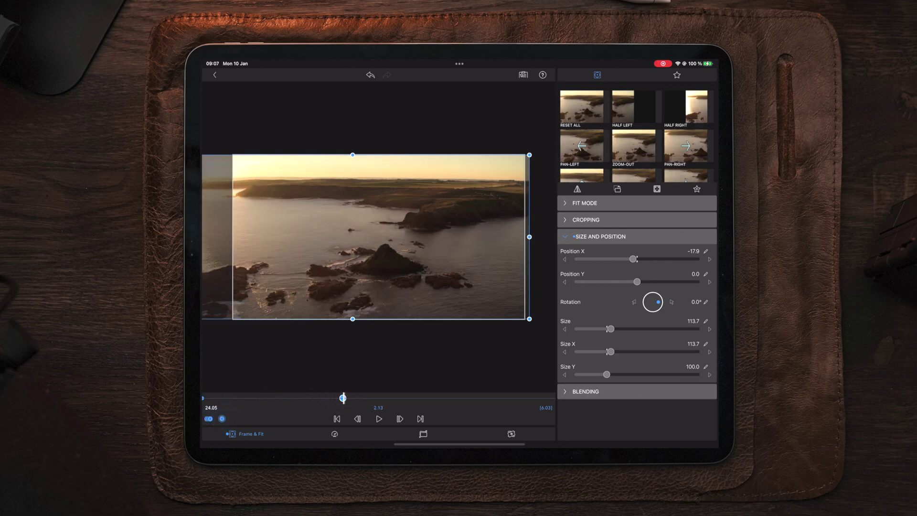
{"action": "left_click_drag", "start_coordinate": [343, 397], "coordinate": [433, 398]}
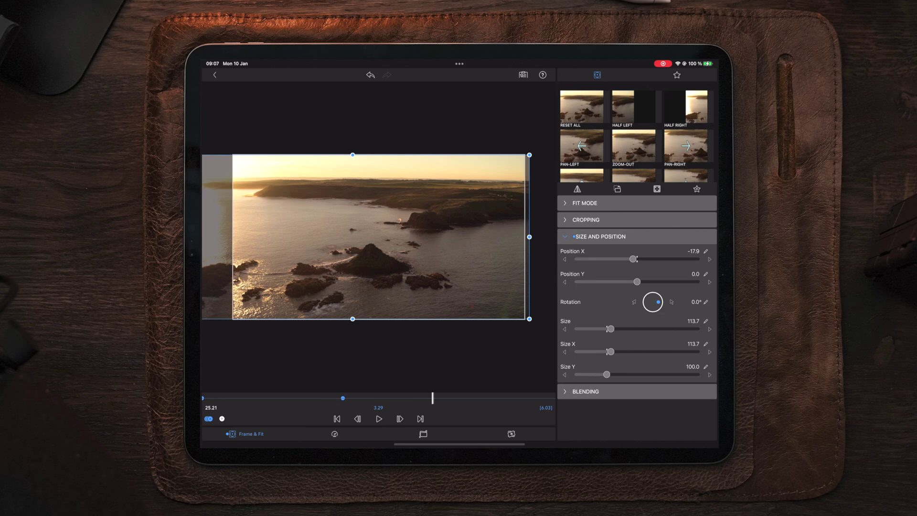
{"action": "left_click_drag", "start_coordinate": [635, 258], "coordinate": [639, 258]}
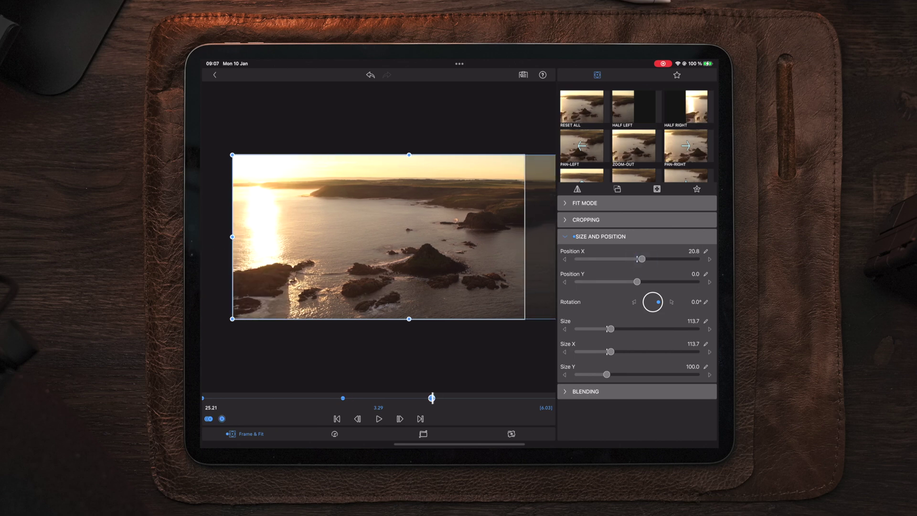
{"action": "left_click_drag", "start_coordinate": [432, 397], "coordinate": [543, 398]}
{"action": "left_click_drag", "start_coordinate": [640, 259], "coordinate": [634, 259]}
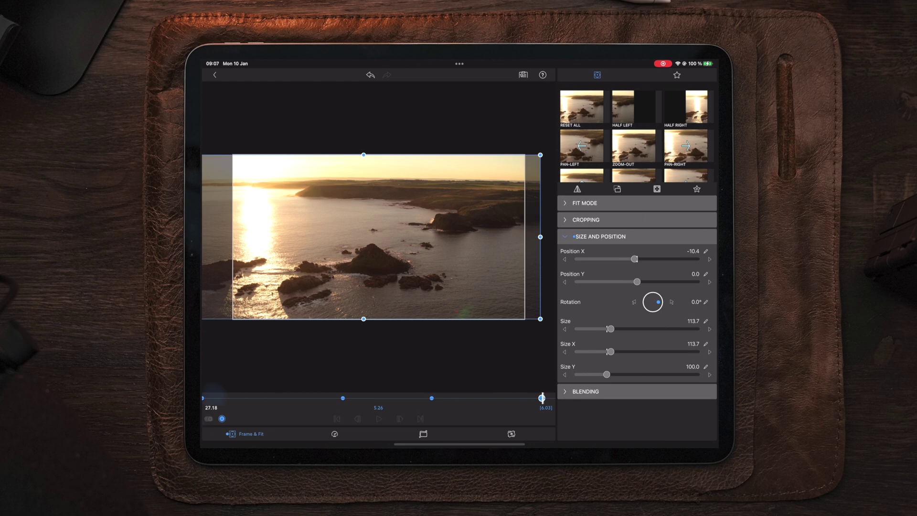
- Play the keyframed pan from the clip's start and leave the clip editor
{"action": "key", "text": "Home"}
{"action": "key", "text": "space"}
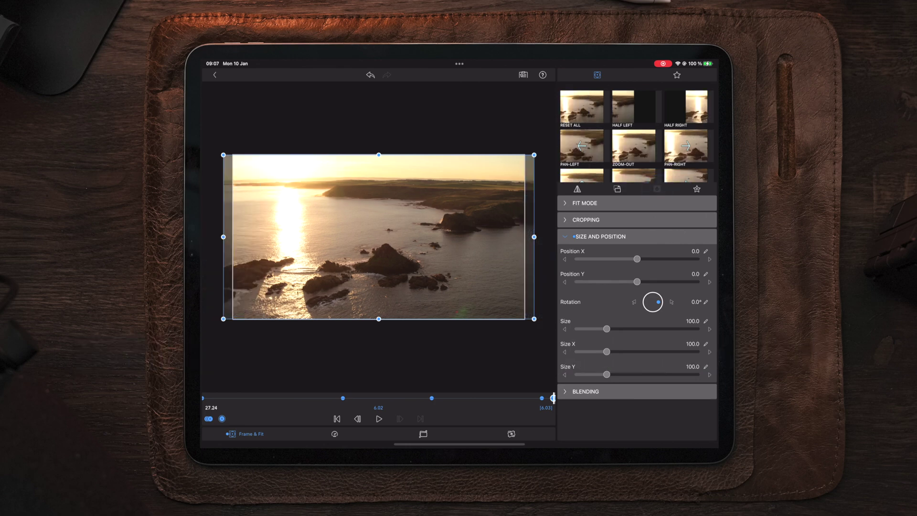
{"action": "left_click", "coordinate": [208, 419]}
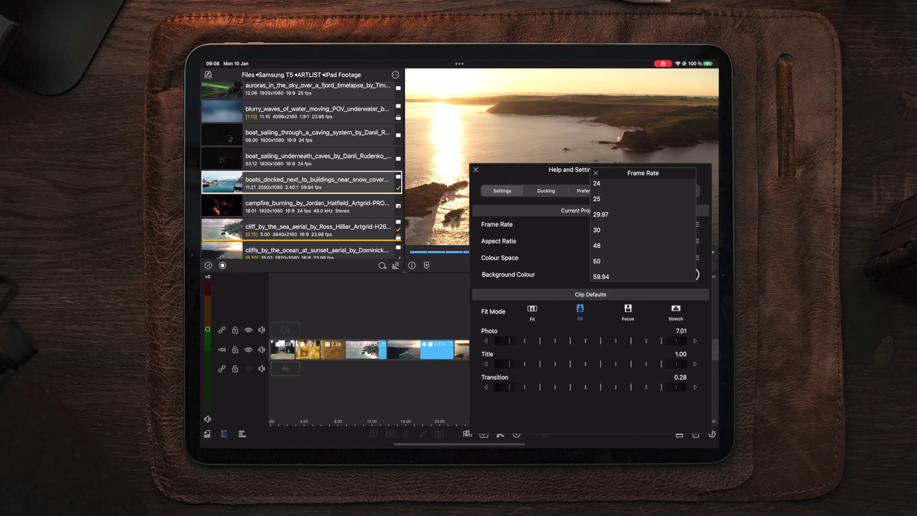
{"action": "left_click_drag", "start_coordinate": [627, 230], "coordinate": [629, 191]}
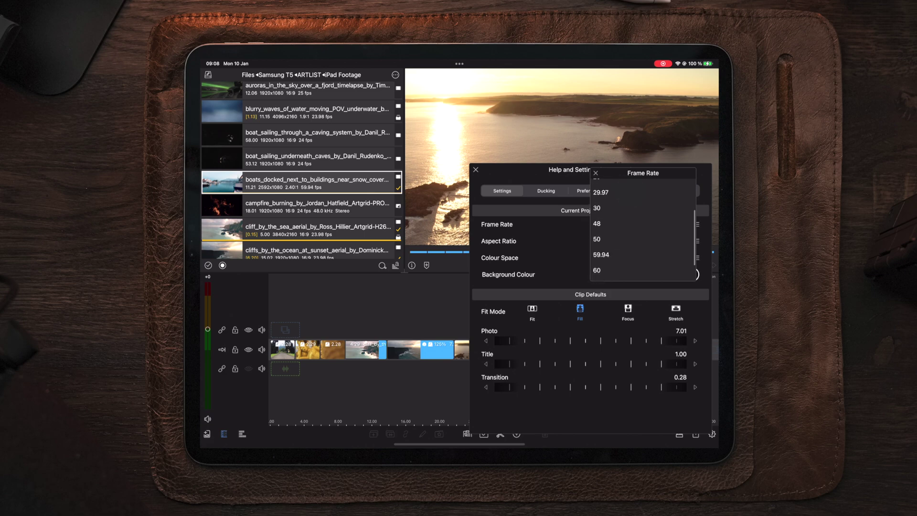
- Duplicate the project at 24 fps and bring the first clip's details into view
{"action": "left_click_drag", "start_coordinate": [622, 267], "coordinate": [624, 281]}
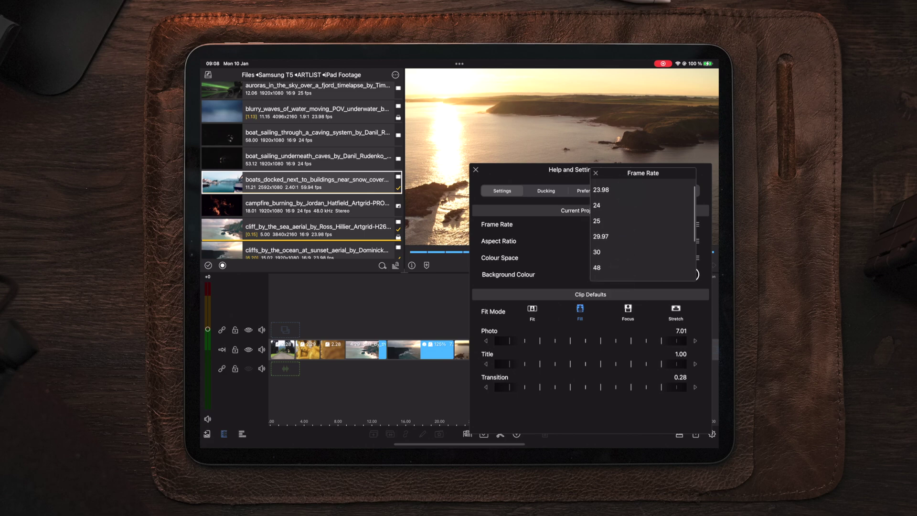
{"action": "left_click", "coordinate": [609, 208]}
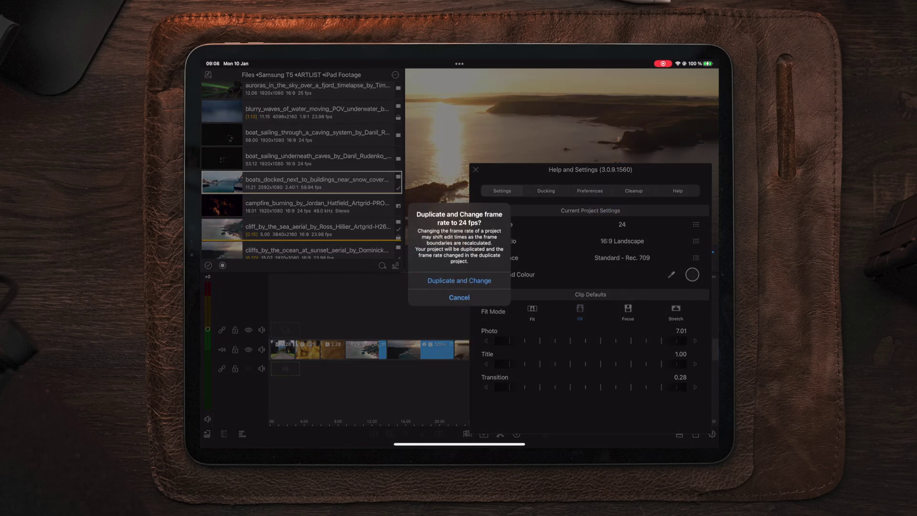
{"action": "left_click", "coordinate": [460, 280]}
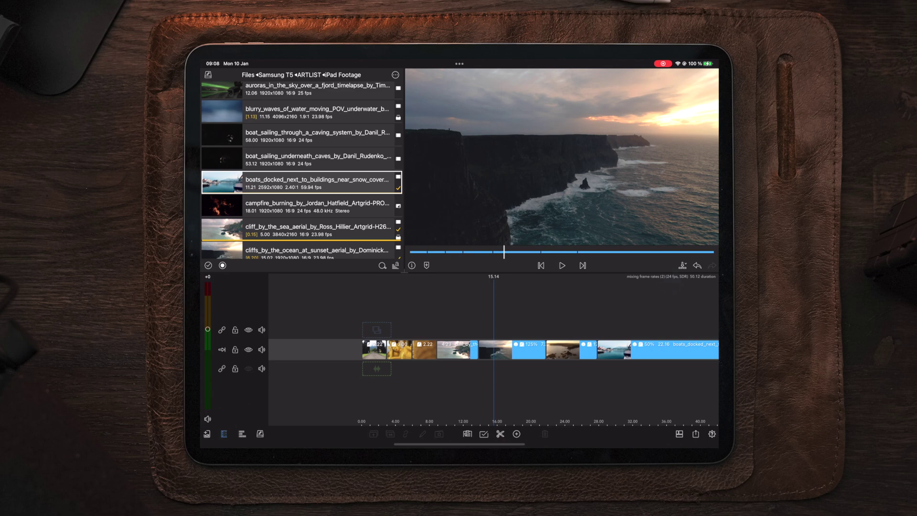
{"action": "left_click_drag", "start_coordinate": [665, 282], "coordinate": [669, 282]}
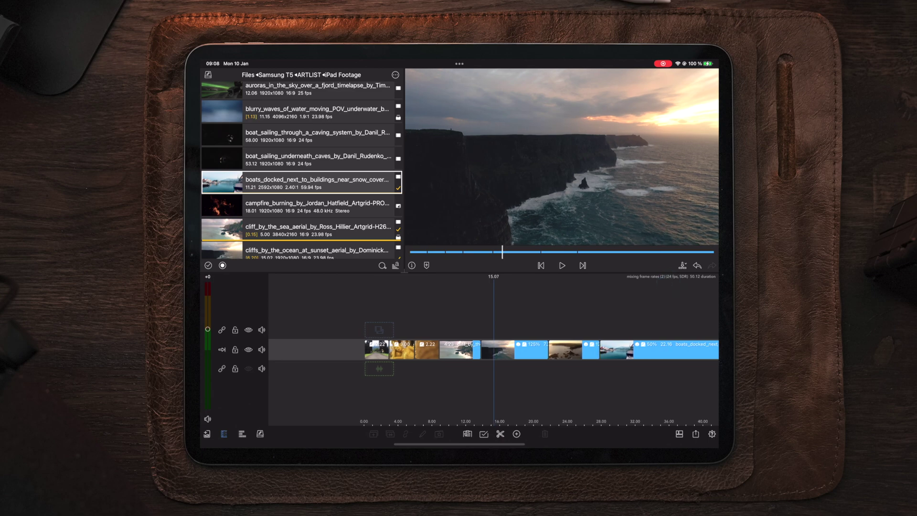
{"action": "left_click_drag", "start_coordinate": [437, 374], "coordinate": [568, 356]}
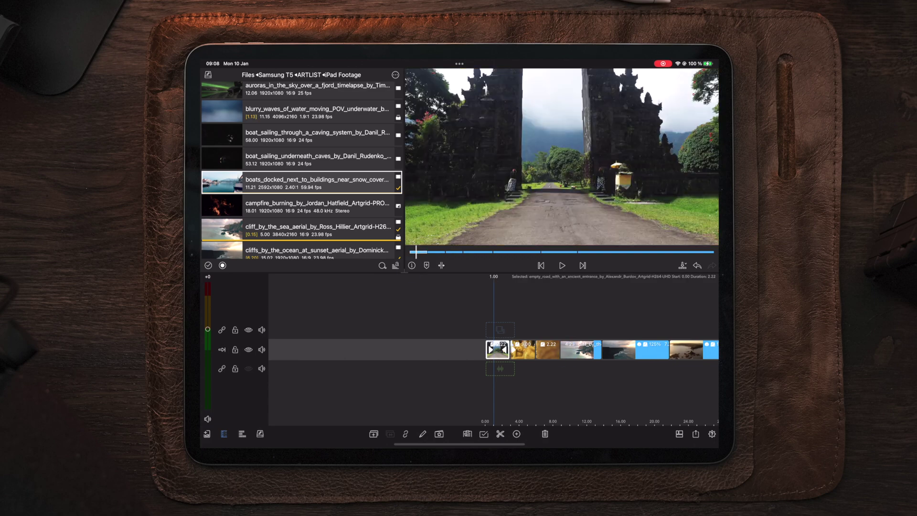
{"action": "left_click", "coordinate": [411, 266]}
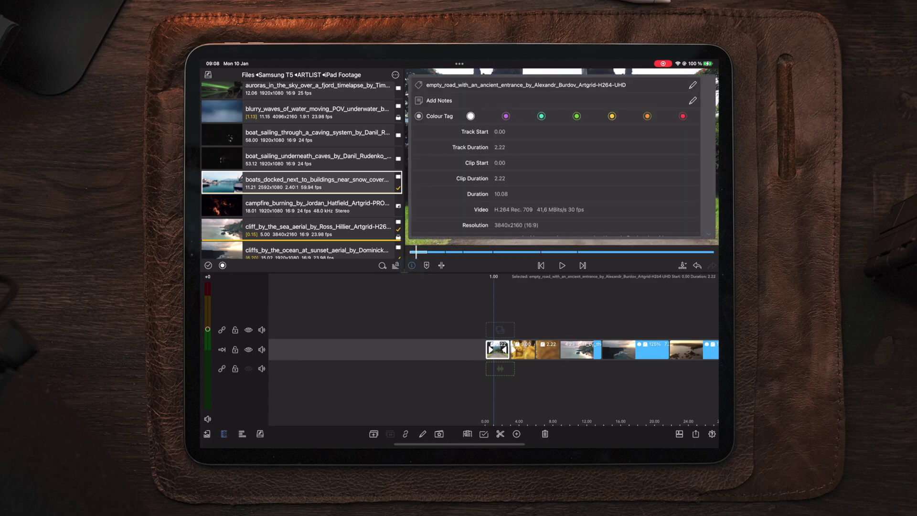
- Step to the sunset cliffs clip and drag its speed from 1.25x to 1.00x
{"action": "key", "text": "Down"}
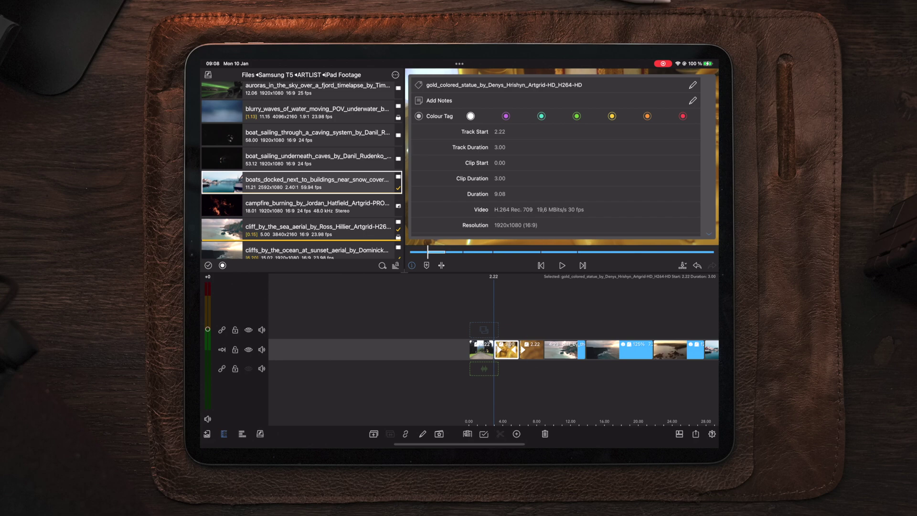
{"action": "key", "text": "Down"}
{"action": "key", "text": "Down"}
{"action": "key", "text": "Down"}
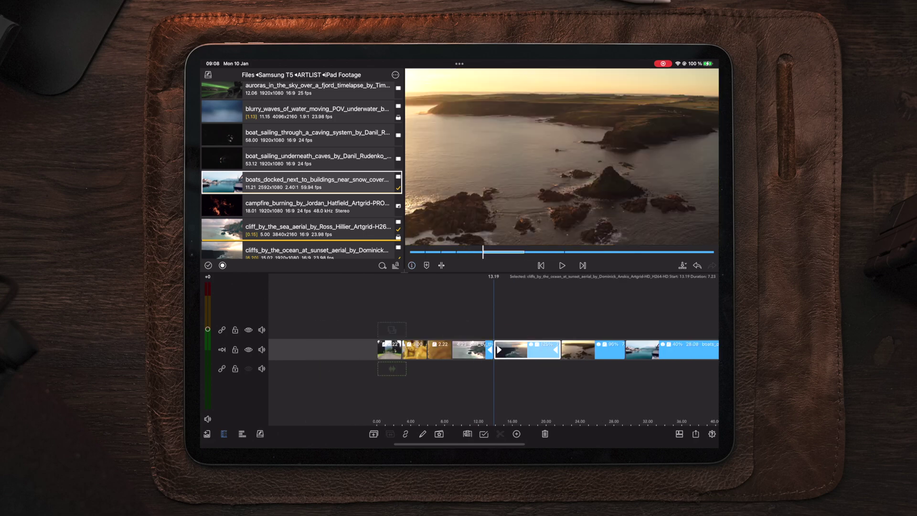
{"action": "key", "text": "Return"}
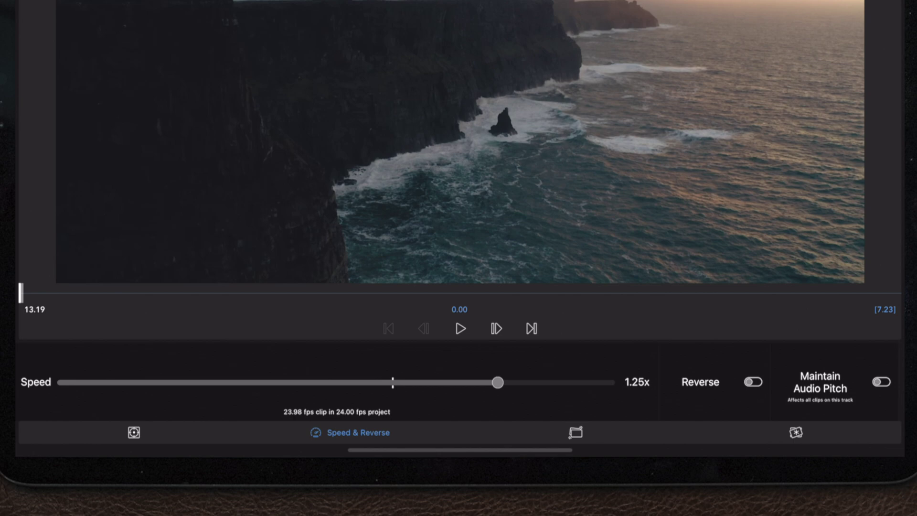
{"action": "left_click_drag", "start_coordinate": [499, 382], "coordinate": [393, 382]}
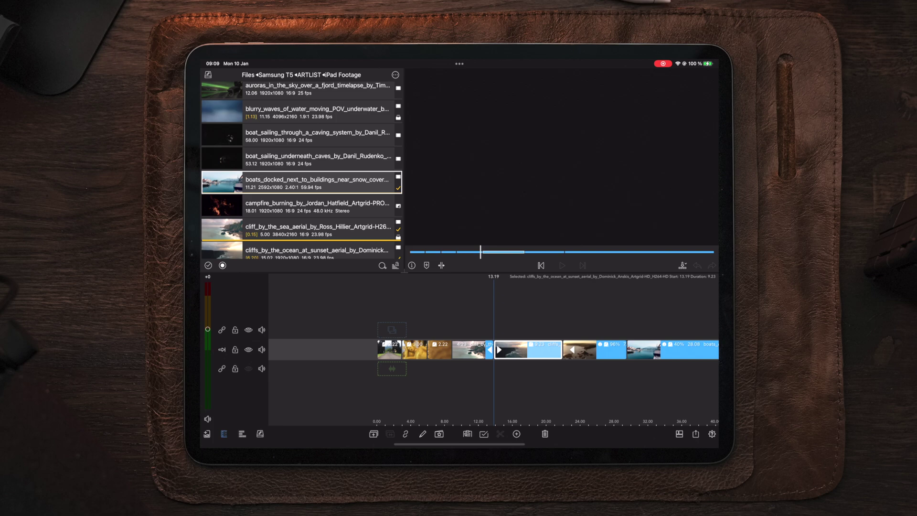
- Set the 30 fps gold statue clips at the timeline's start to 0.80x speed
{"action": "double_click", "coordinate": [389, 349]}
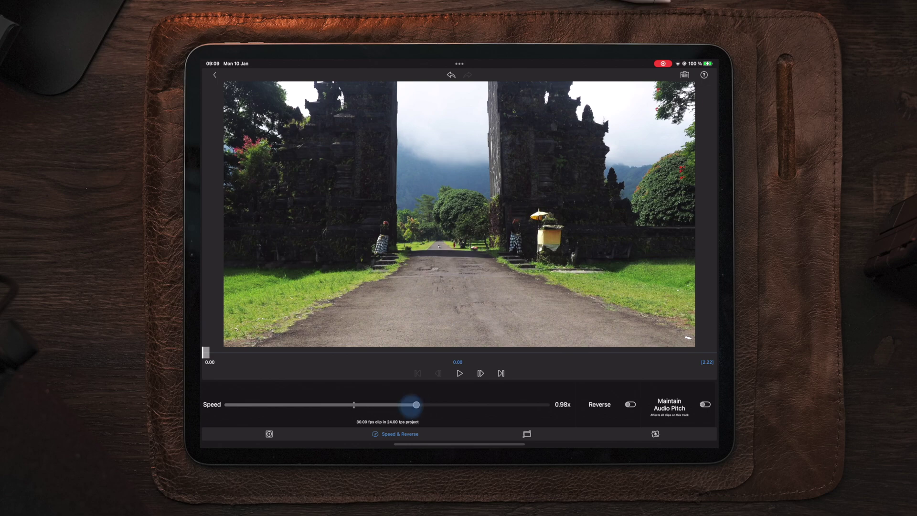
{"action": "key", "text": "Escape"}
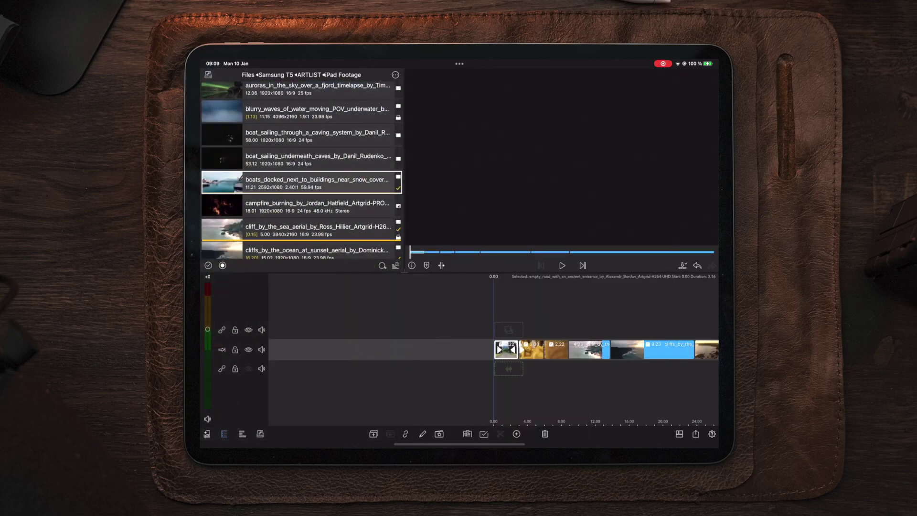
{"action": "key", "text": "e"}
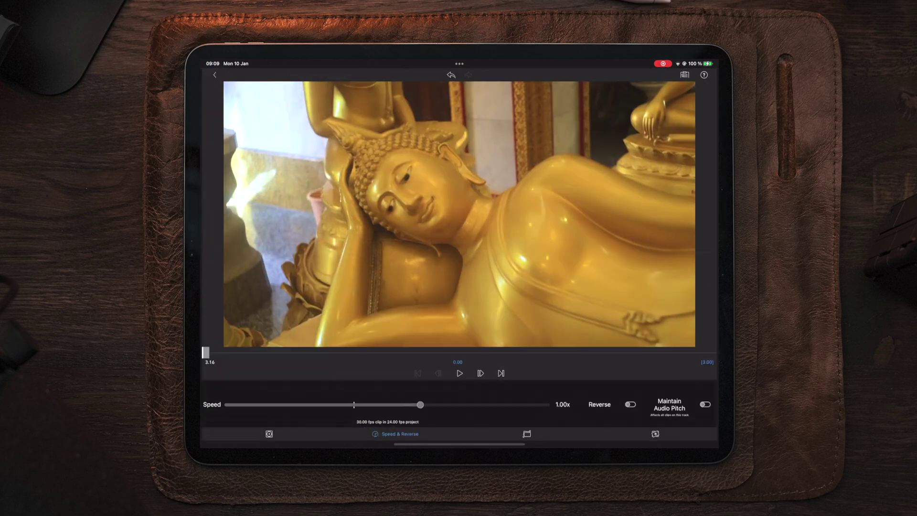
{"action": "key", "text": "Escape"}
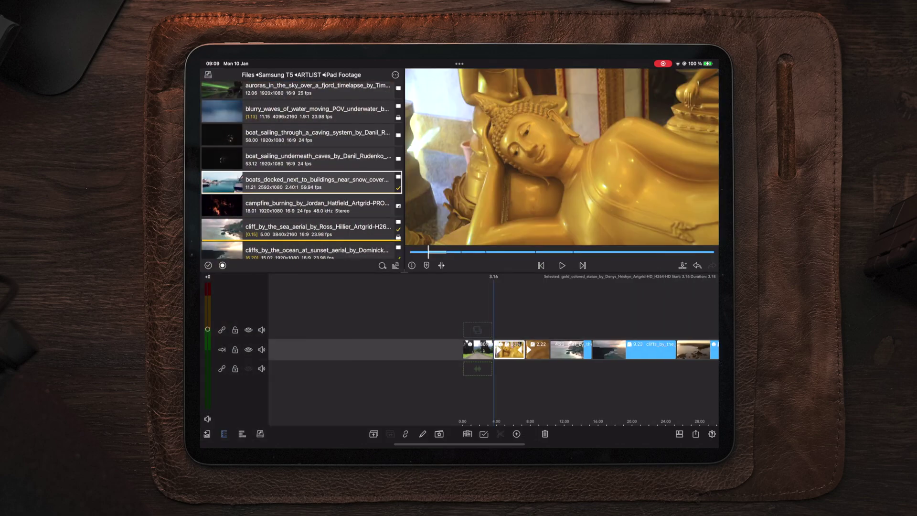
{"action": "double_click", "coordinate": [541, 351]}
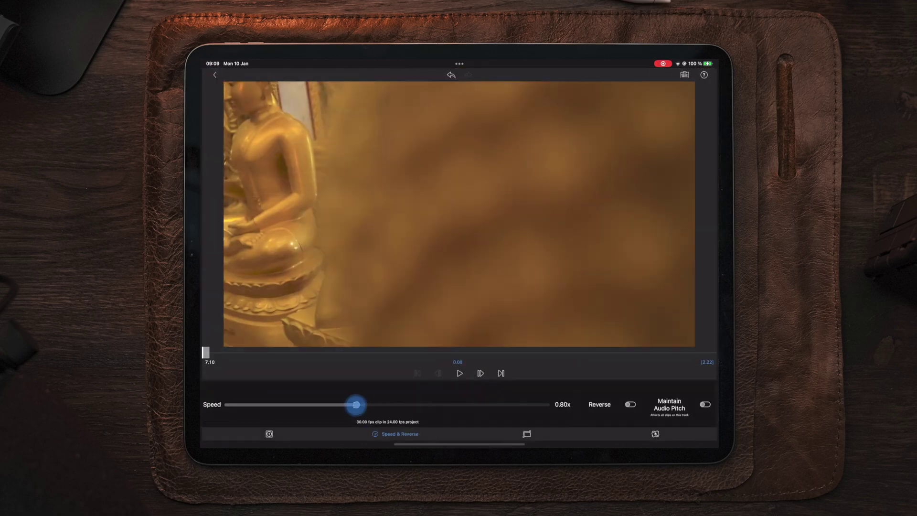
{"action": "key", "text": "Escape"}
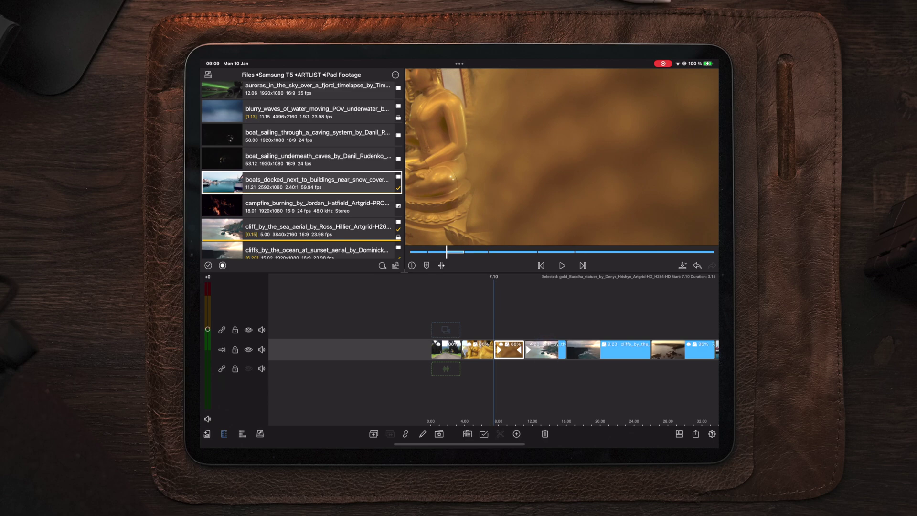
{"action": "double_click", "coordinate": [544, 349]}
{"action": "left_click", "coordinate": [214, 75]}
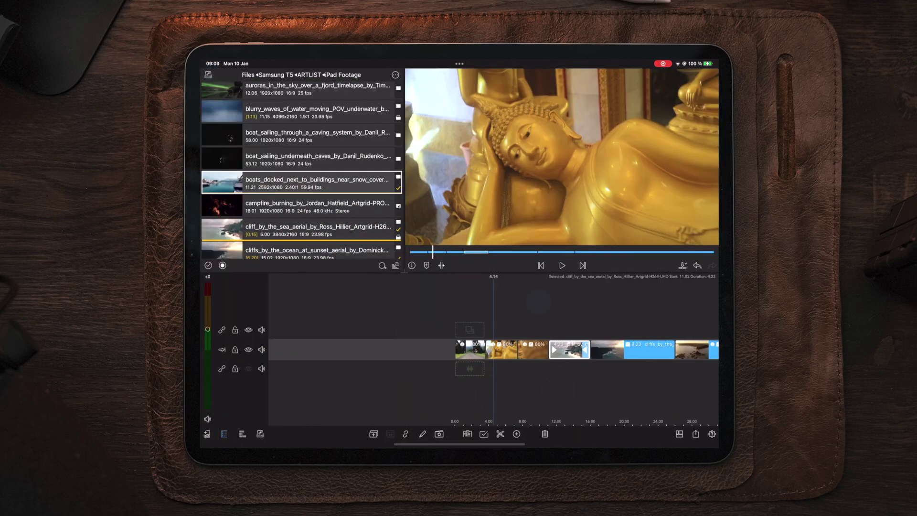
{"action": "left_click", "coordinate": [470, 349]}
{"action": "left_click", "coordinate": [413, 265]}
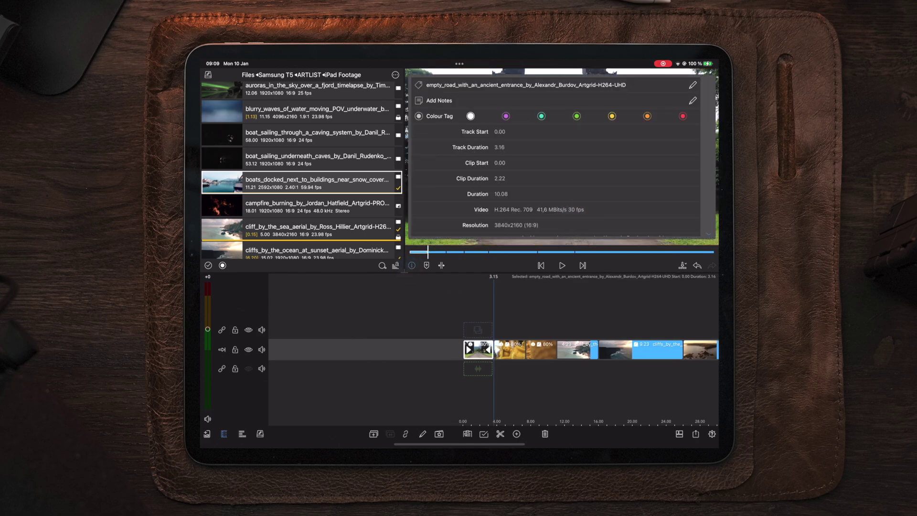
{"action": "left_click", "coordinate": [373, 308]}
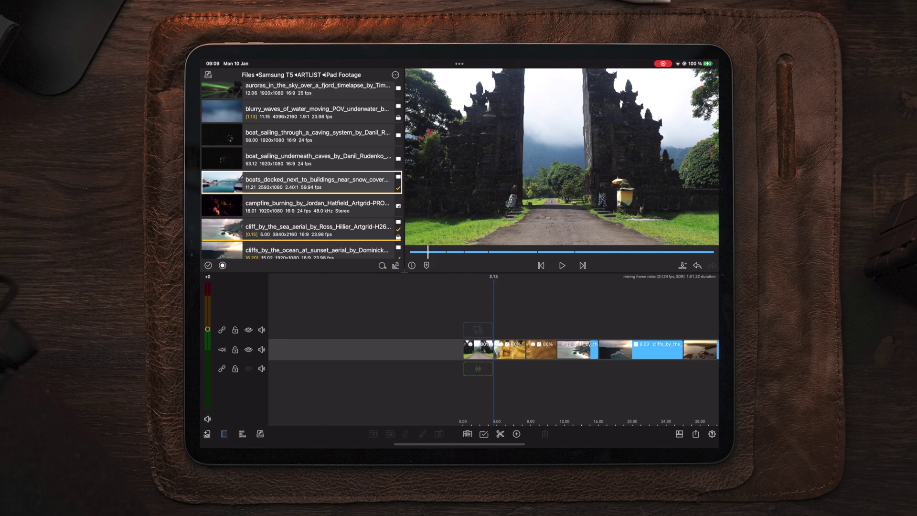
{"action": "scroll", "coordinate": [666, 281], "scroll_direction": "left", "scroll_amount": 2}
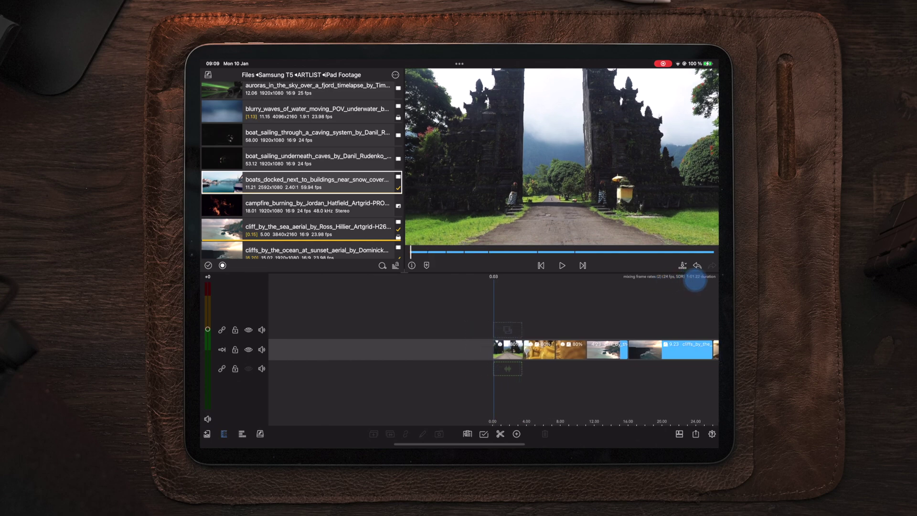
{"action": "left_click", "coordinate": [563, 266]}
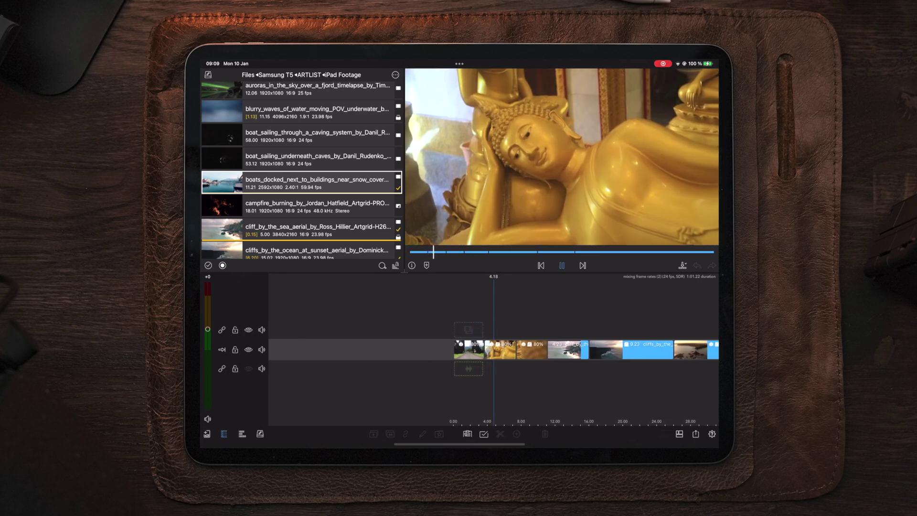
{"action": "left_click_drag", "start_coordinate": [570, 409], "coordinate": [469, 409]}
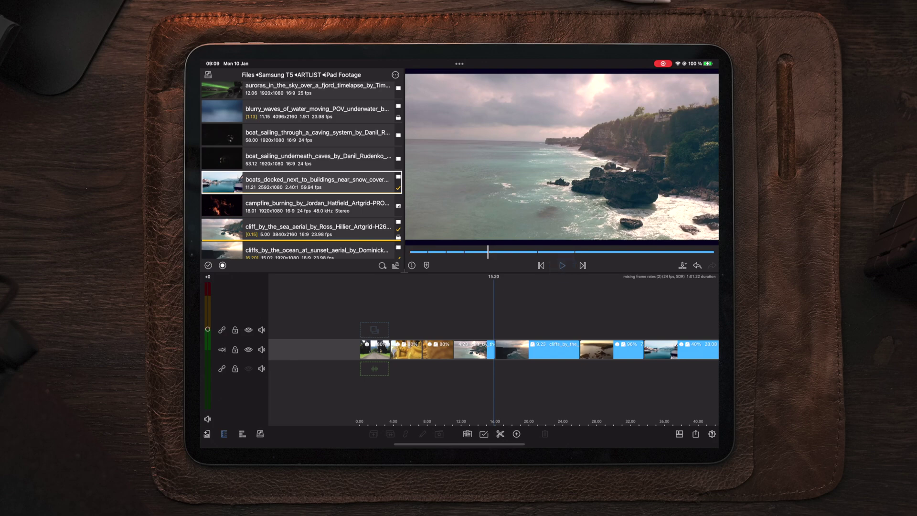
{"action": "key", "text": "space"}
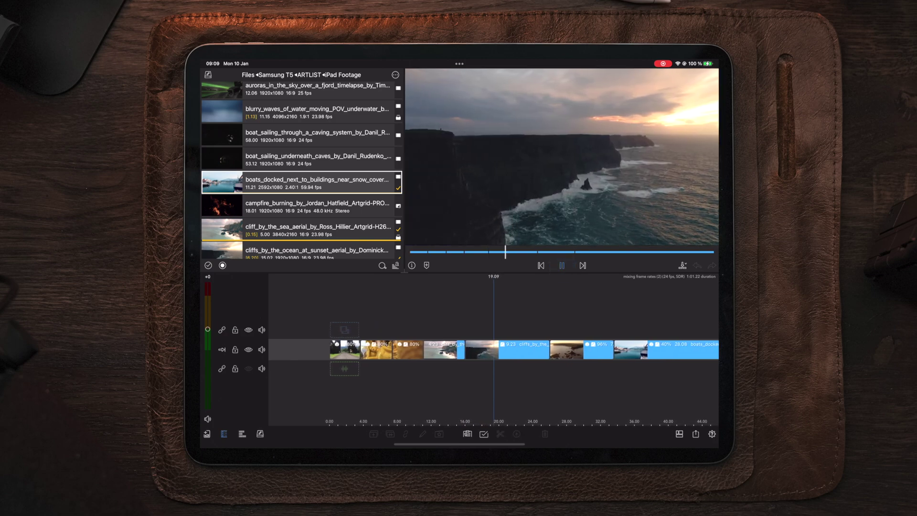
{"action": "left_click_drag", "start_coordinate": [454, 369], "coordinate": [521, 368]}
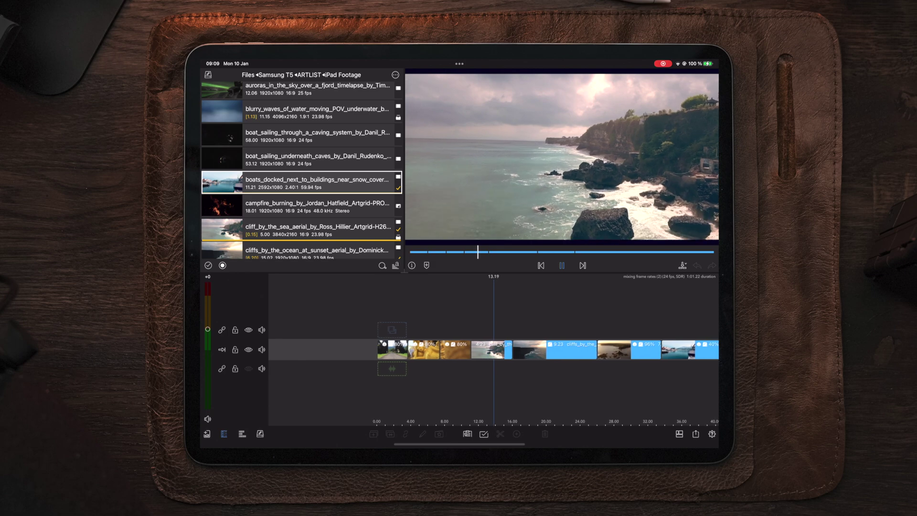
{"action": "left_click_drag", "start_coordinate": [680, 387], "coordinate": [513, 383]}
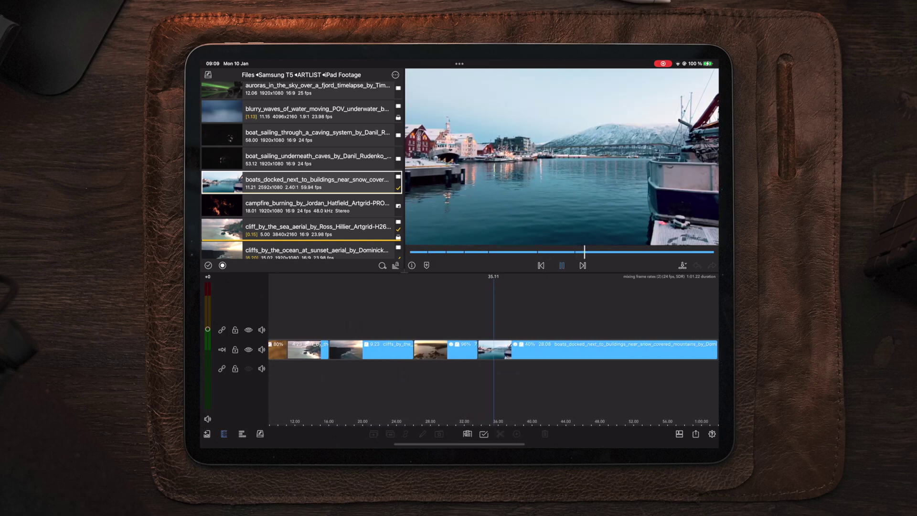
{"action": "left_click_drag", "start_coordinate": [517, 393], "coordinate": [536, 394]}
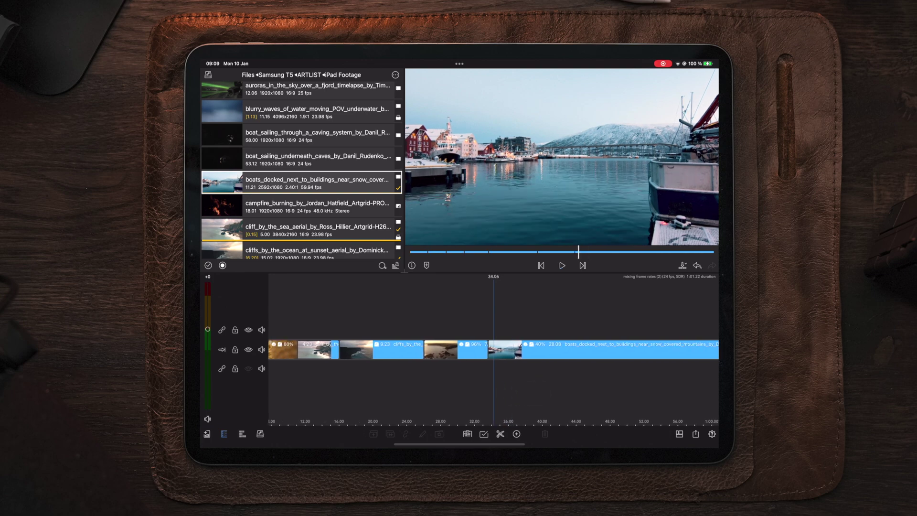
- Change the project frame rate to 59.94 fps as a duplicate
{"action": "left_click", "coordinate": [712, 434]}
{"action": "left_click", "coordinate": [623, 224]}
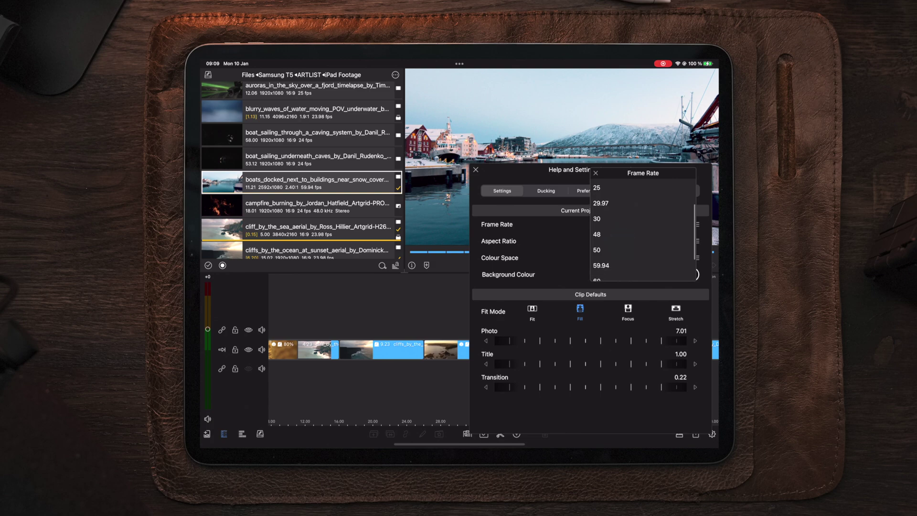
{"action": "left_click", "coordinate": [601, 250]}
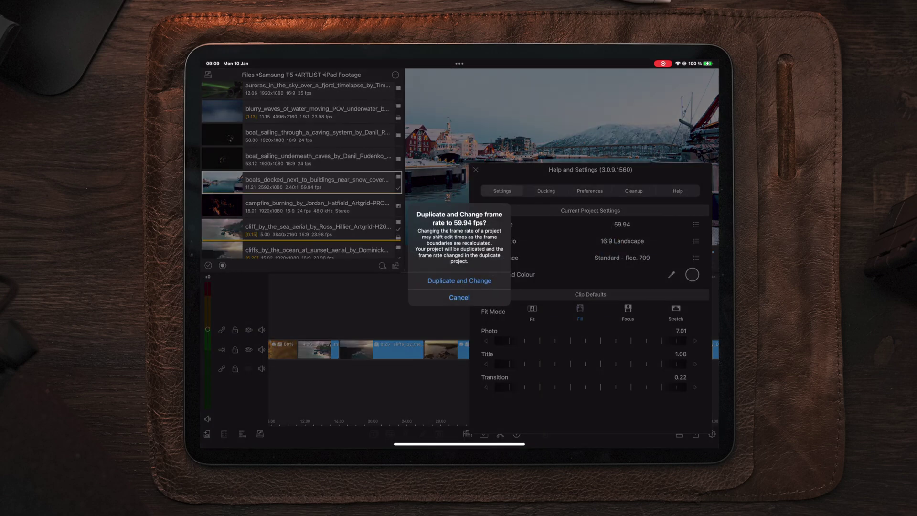
{"action": "left_click", "coordinate": [459, 280]}
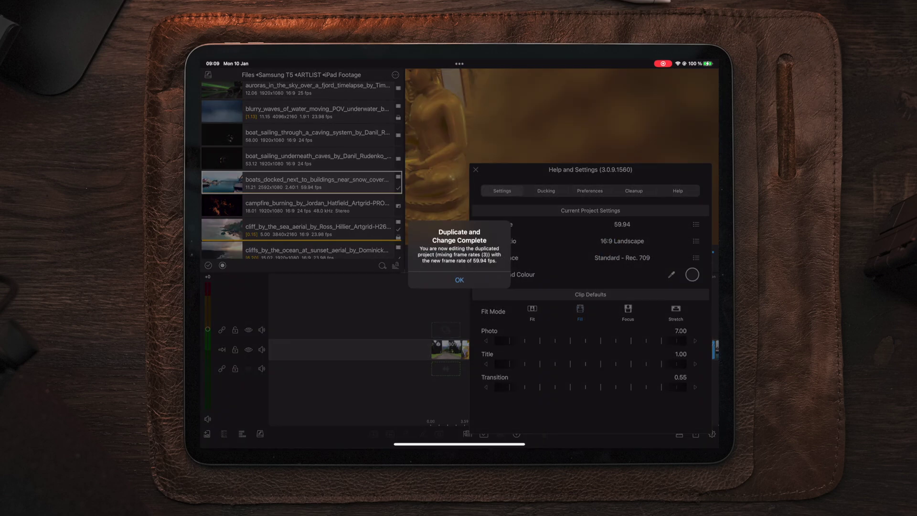
{"action": "left_click", "coordinate": [458, 288]}
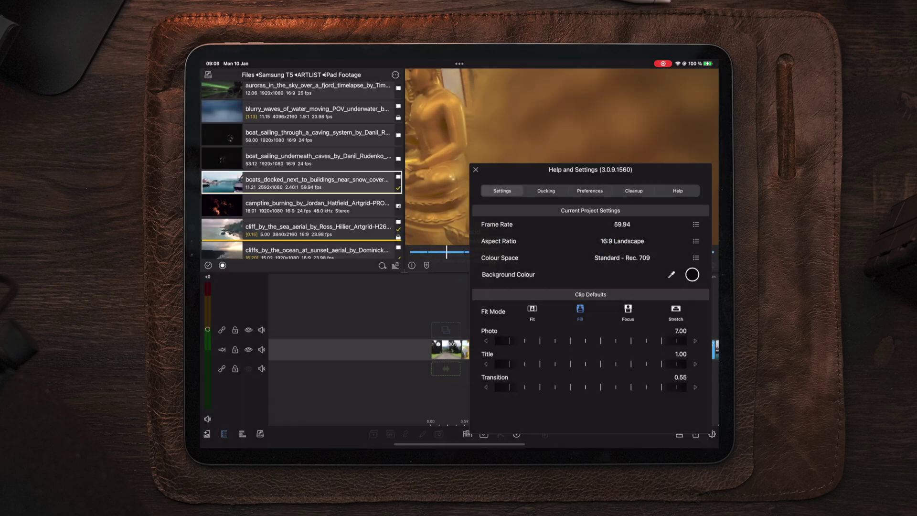
{"action": "left_click", "coordinate": [475, 169]}
- Play the 'moving frame rates (3)' duplicate, stopping at the cliffs clip
{"action": "left_click_drag", "start_coordinate": [495, 369], "coordinate": [554, 367]}
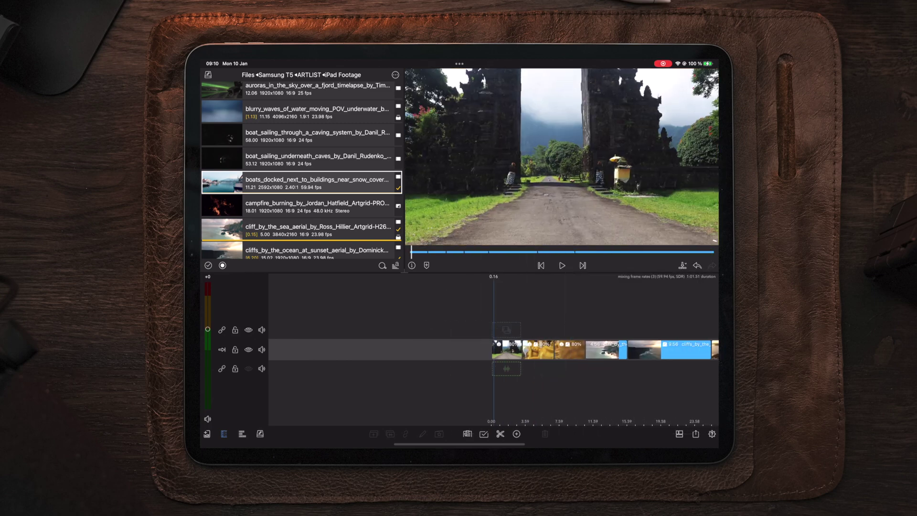
{"action": "left_click", "coordinate": [562, 265]}
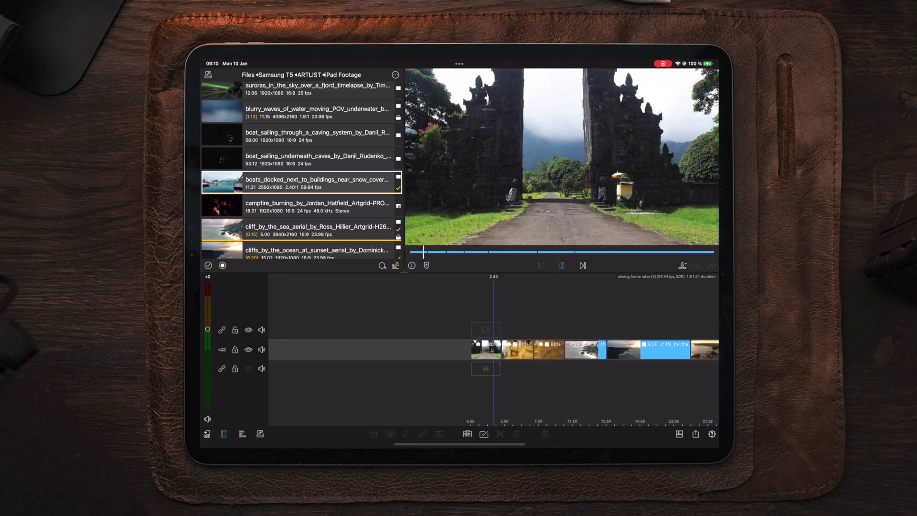
{"action": "left_click_drag", "start_coordinate": [546, 399], "coordinate": [484, 399]}
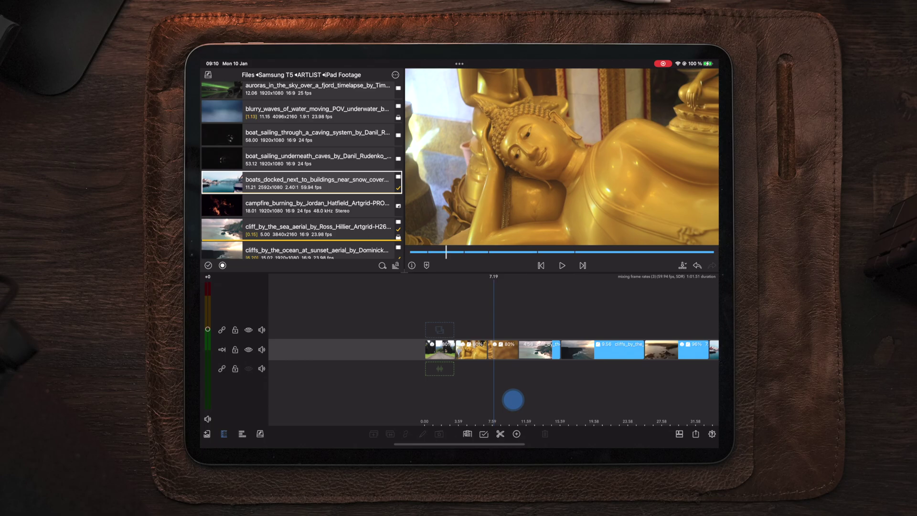